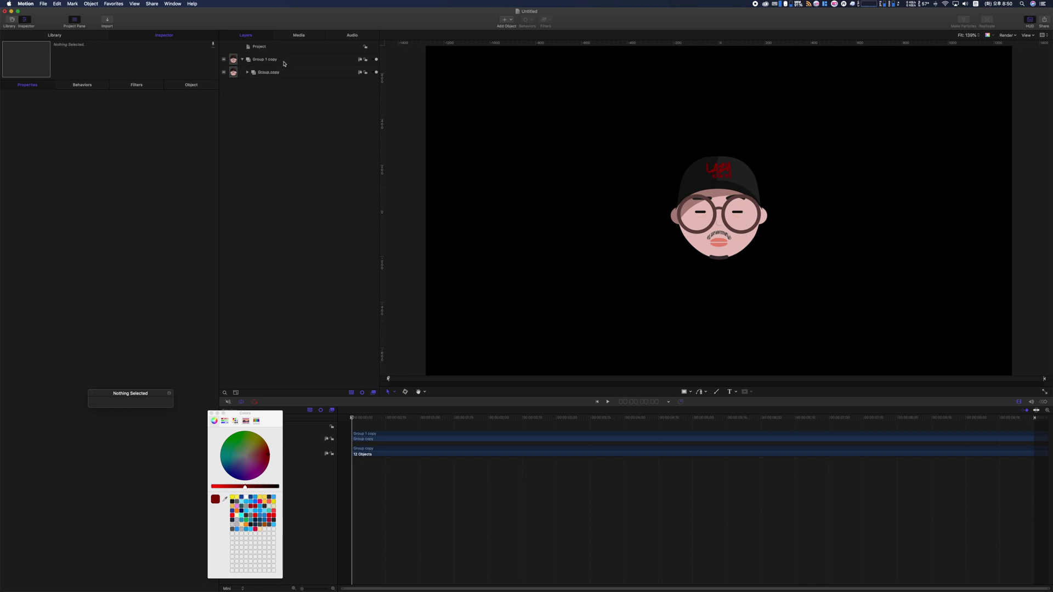
Draw a filled rectangle that covers the face inside Group 1 copy
{"action": "left_click", "coordinate": [284, 64]}
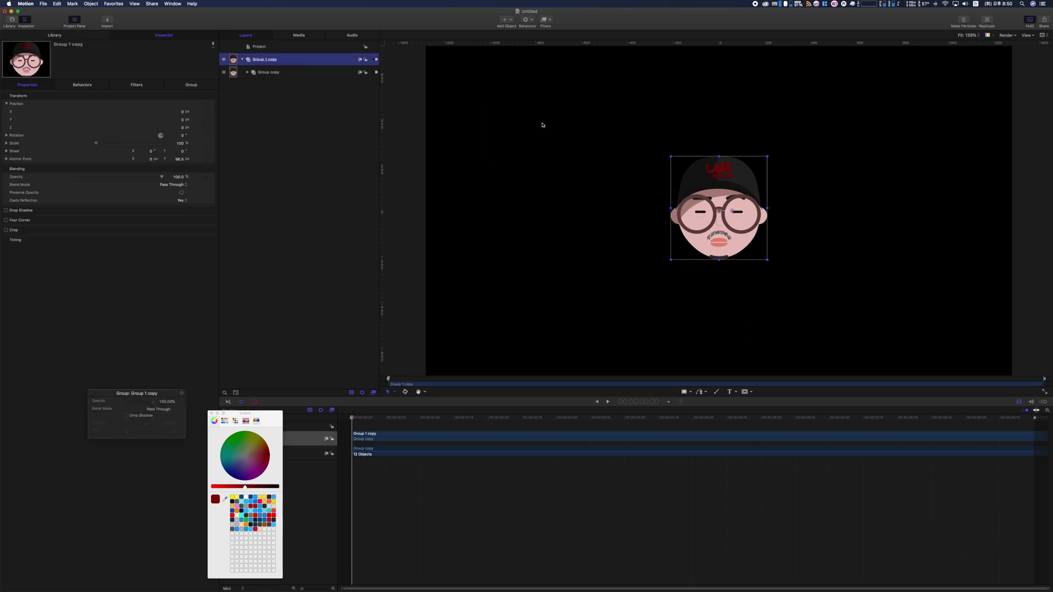
{"action": "left_click", "coordinate": [699, 392]}
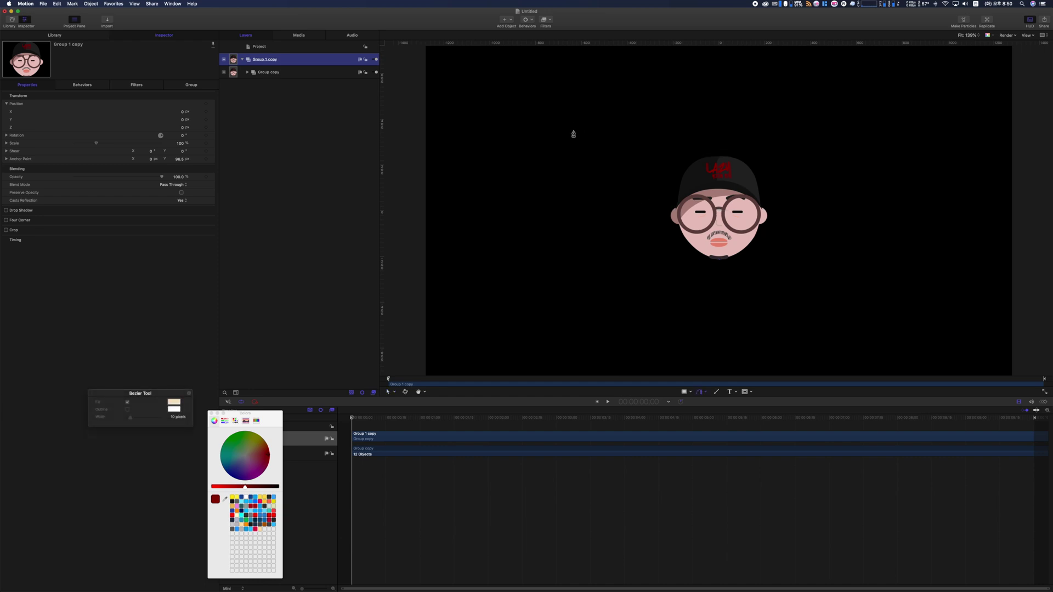
{"action": "left_click", "coordinate": [684, 391]}
{"action": "mouse_move", "coordinate": [569, 78]}
{"action": "left_mouse_down"}
{"action": "mouse_move", "coordinate": [812, 285]}
{"action": "mouse_move", "coordinate": [838, 290]}
{"action": "left_mouse_up"}
Add an image mask to Group copy with the rectangle as its mask source
{"action": "right_click", "coordinate": [283, 85]}
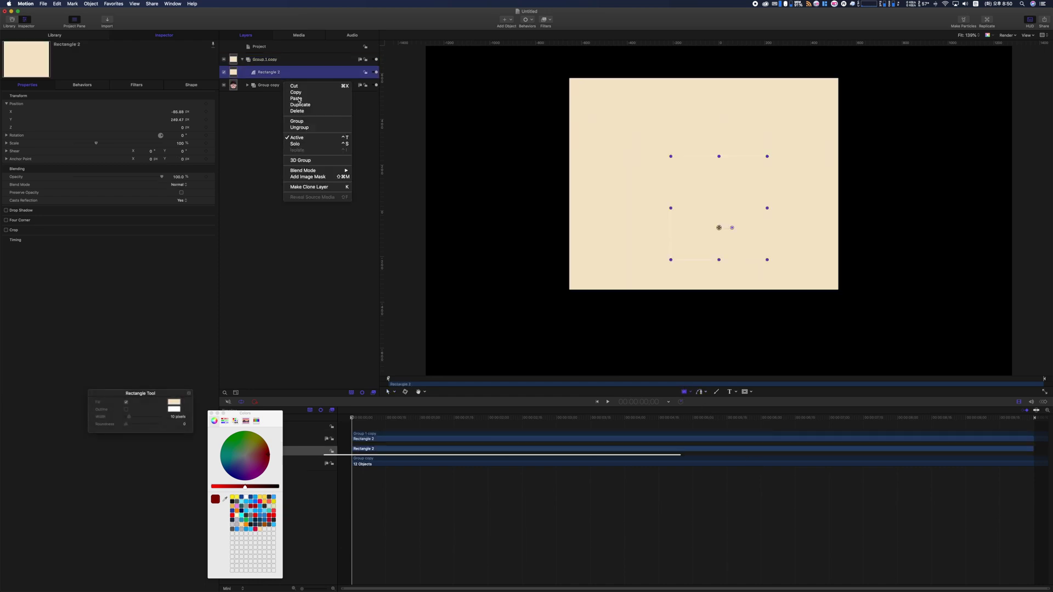
{"action": "left_click", "coordinate": [308, 176]}
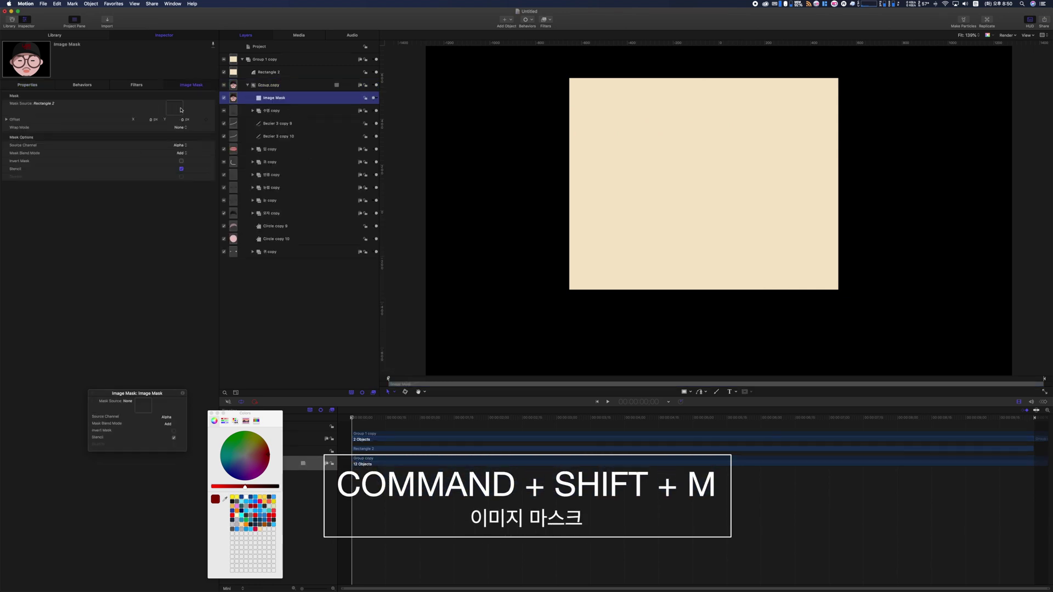
{"action": "left_click", "coordinate": [340, 72]}
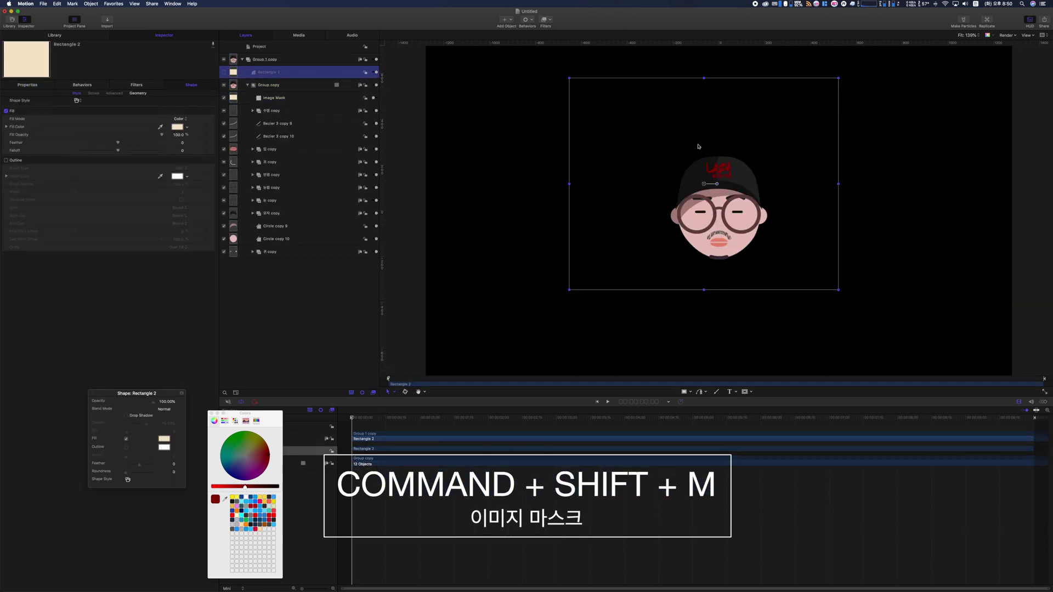
Try the rectangle mask with a feather of 100 by shifting it over the face, and delete the rectangle
{"action": "left_click_drag", "start_coordinate": [705, 277], "coordinate": [706, 248]}
{"action": "left_click", "coordinate": [163, 145]}
{"action": "left_click_drag", "start_coordinate": [650, 185], "coordinate": [656, 235]}
{"action": "key", "text": "super+z"}
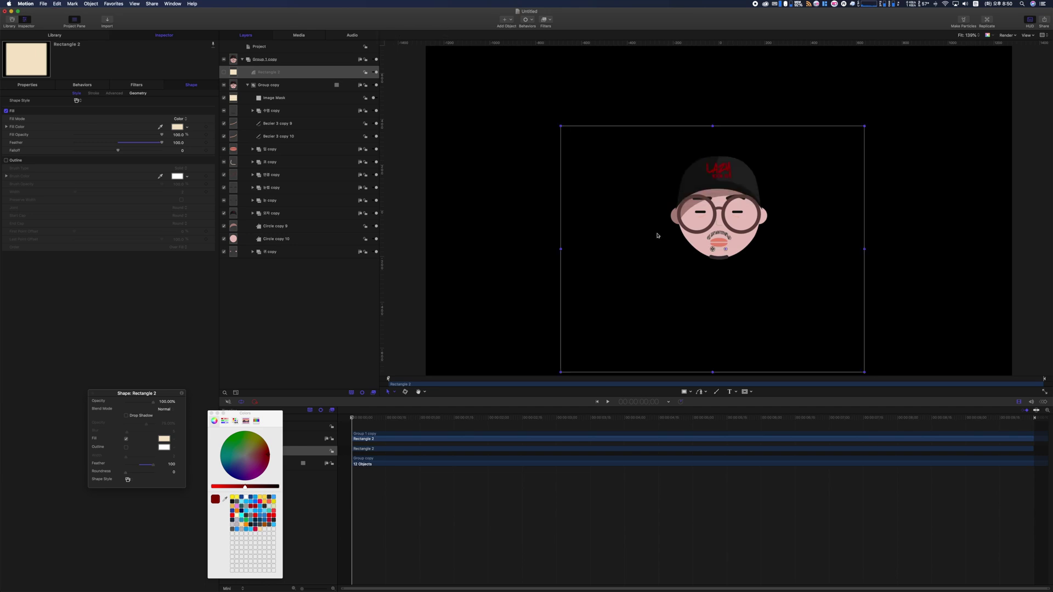
{"action": "left_click", "coordinate": [312, 71]}
{"action": "key", "text": "Delete"}
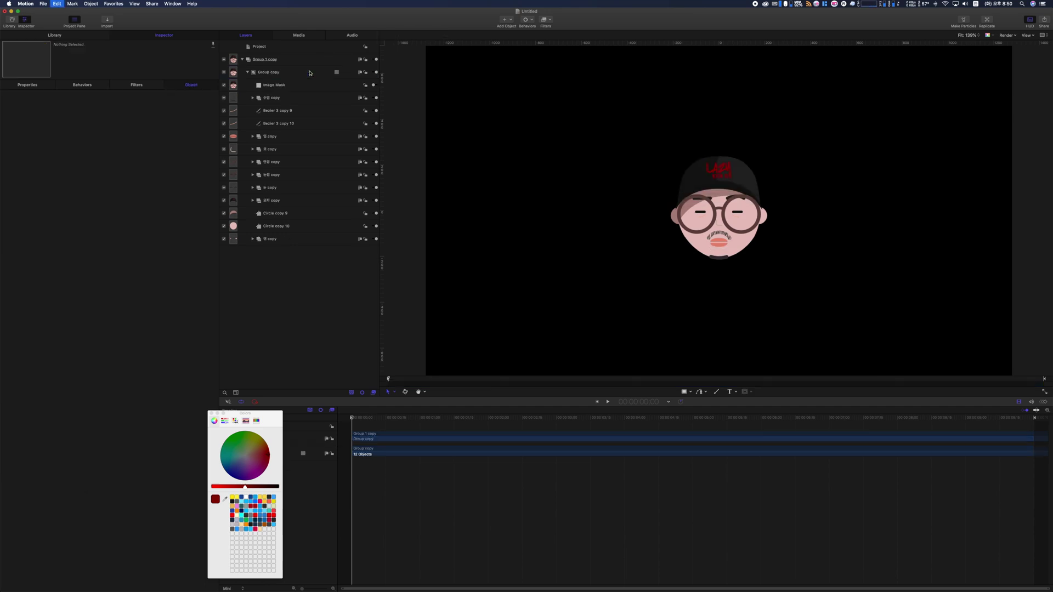
Draw a closed ten-point Bezier shape around the face in Group 1 copy and make its points smooth
{"action": "key", "text": "b"}
{"action": "left_click", "coordinate": [307, 59]}
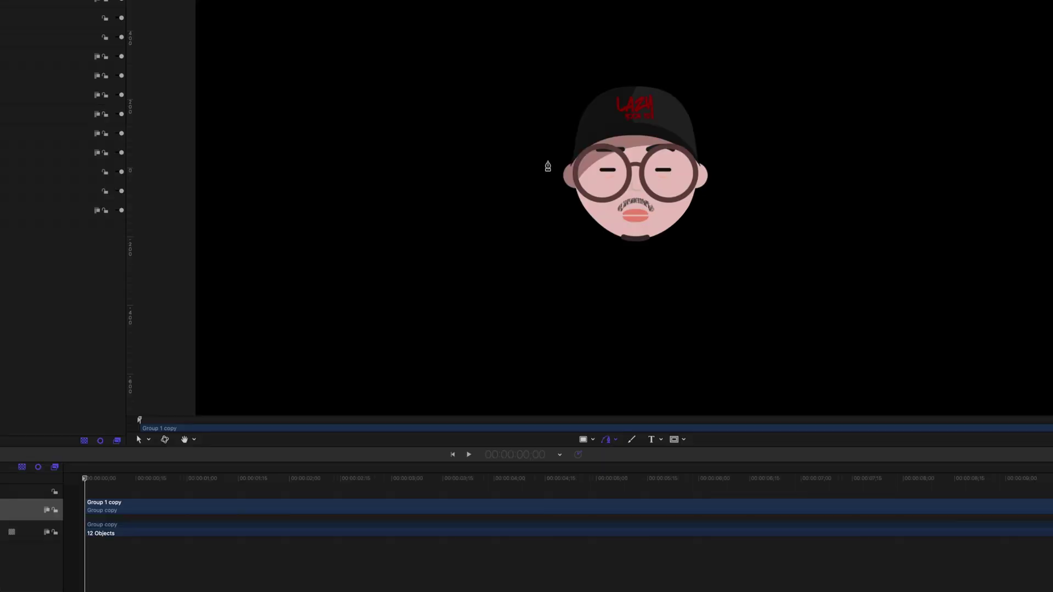
{"action": "left_click", "coordinate": [661, 204]}
{"action": "left_click", "coordinate": [676, 179]}
{"action": "left_click", "coordinate": [596, 106]}
{"action": "left_click", "coordinate": [629, 96]}
{"action": "left_click", "coordinate": [672, 102]}
{"action": "left_click", "coordinate": [719, 135]}
{"action": "left_click", "coordinate": [774, 216]}
{"action": "left_click", "coordinate": [759, 313]}
{"action": "left_click", "coordinate": [536, 299]}
{"action": "left_click", "coordinate": [528, 209]}
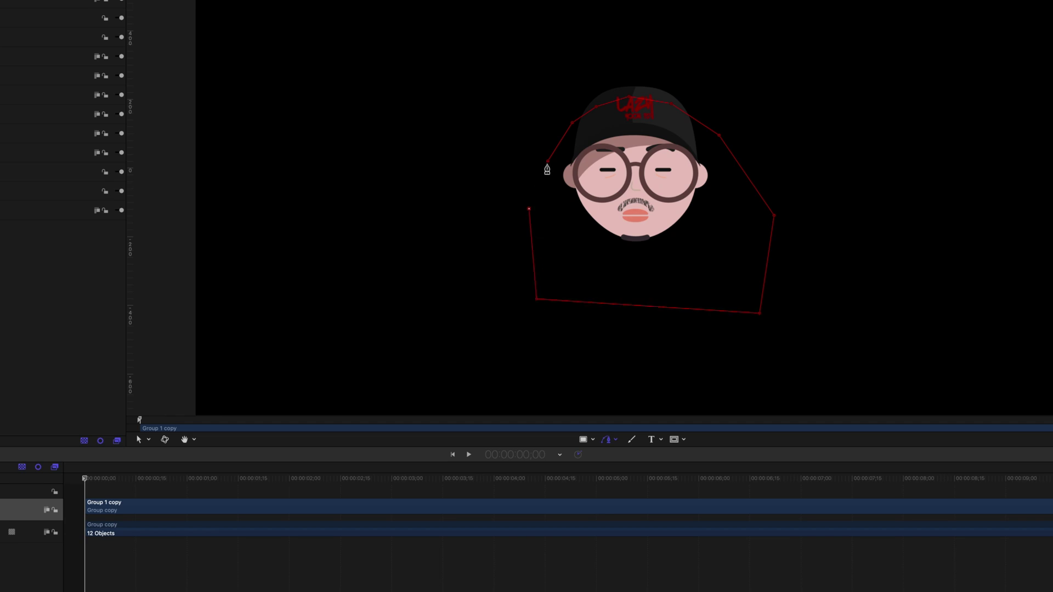
{"action": "left_click", "coordinate": [547, 162]}
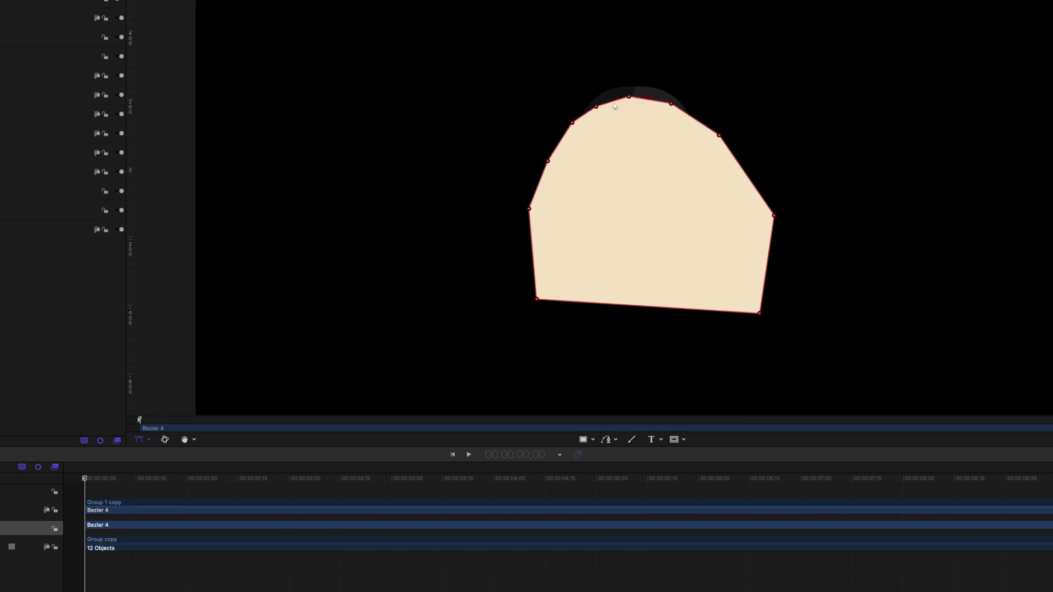
{"action": "right_click", "coordinate": [629, 99]}
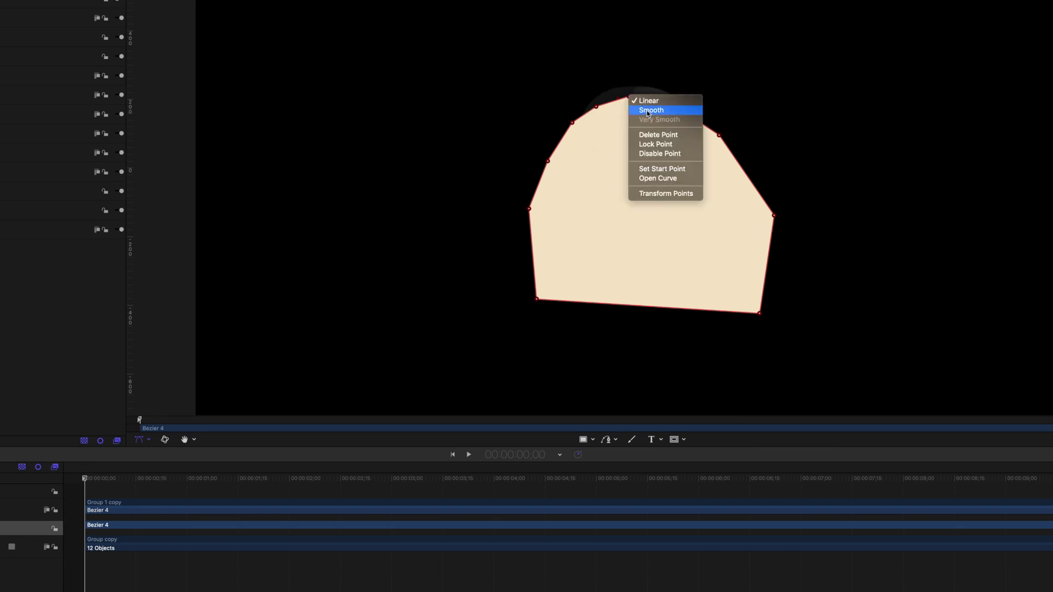
{"action": "left_click", "coordinate": [651, 110]}
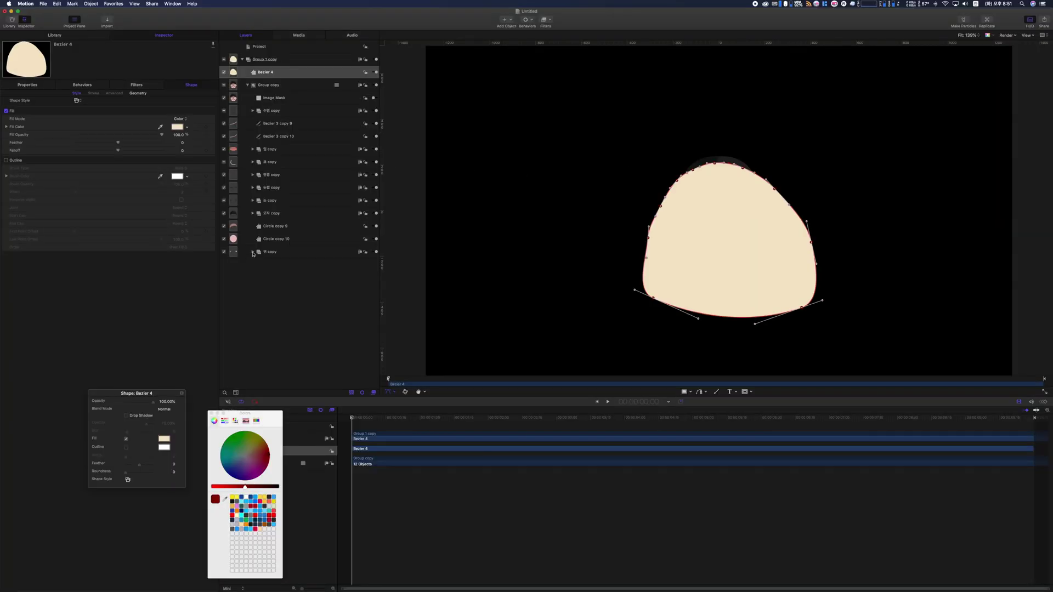
Set the Bezier shape's feather to 250 and assign the shape as the image mask's source
{"action": "left_click", "coordinate": [182, 144]}
{"action": "type", "text": "250"}
{"action": "key", "text": "Return"}
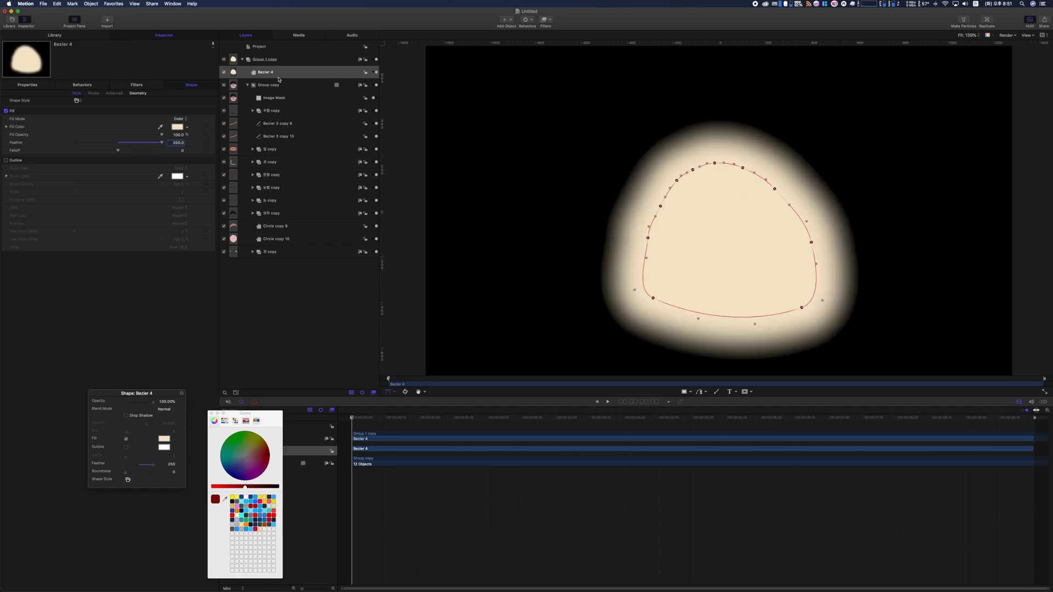
{"action": "left_click", "coordinate": [271, 97]}
{"action": "left_click_drag", "start_coordinate": [265, 71], "coordinate": [176, 110]}
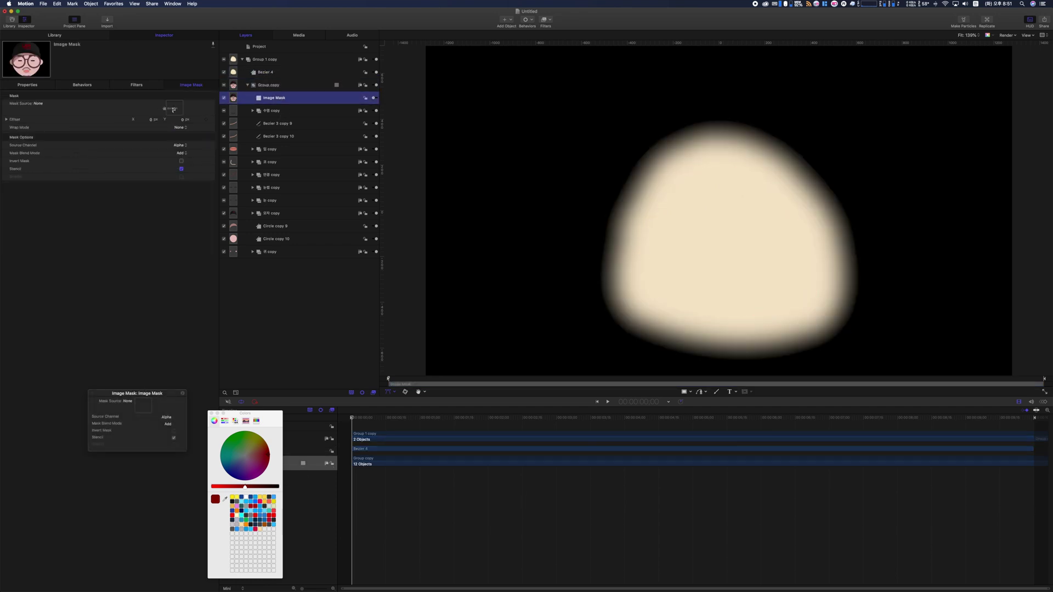
Record a position keyframe for Bezier 4 at 5:00 by moving it straight down until the face is fully masked out
{"action": "left_click", "coordinate": [289, 72]}
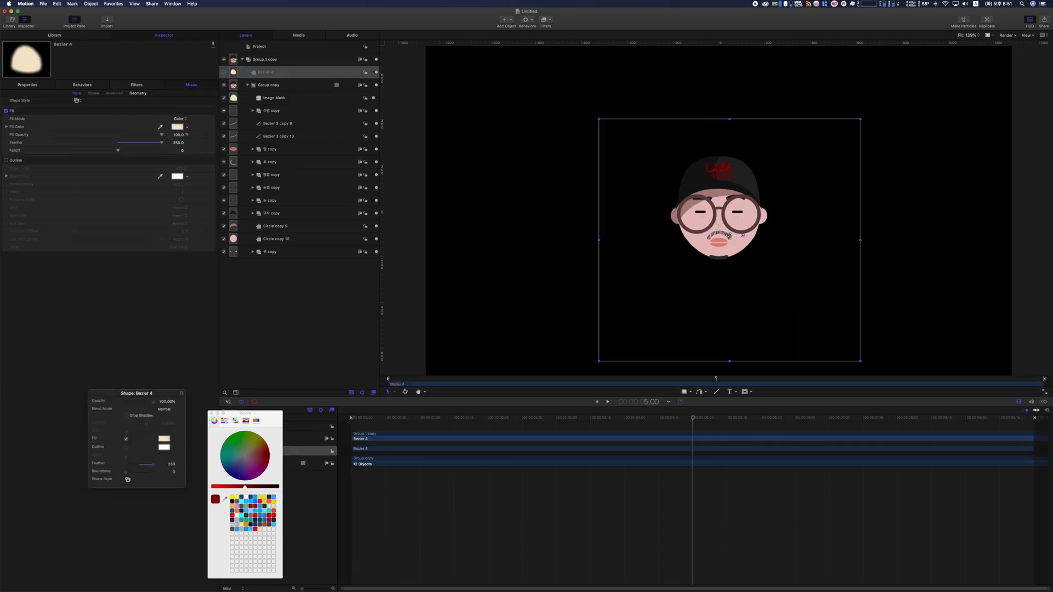
{"action": "key", "text": "a"}
{"action": "left_click_drag", "start_coordinate": [716, 207], "coordinate": [723, 374]}
{"action": "key", "text": "a"}
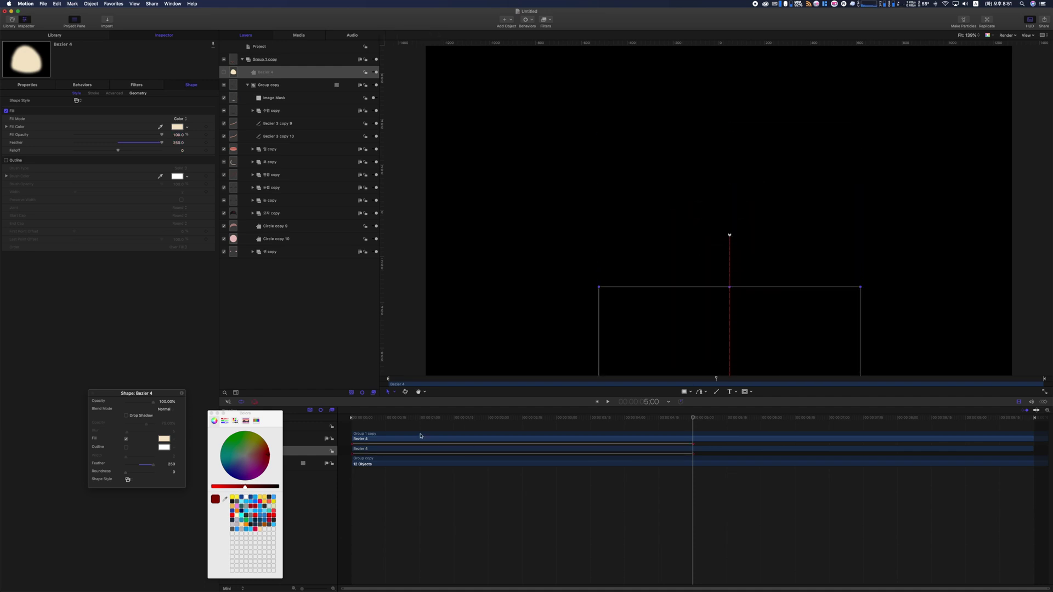
Play back the mask animation and shift Bezier 4's end keyframe to 4:00
{"action": "left_click", "coordinate": [44, 585]}
{"action": "key", "text": "space"}
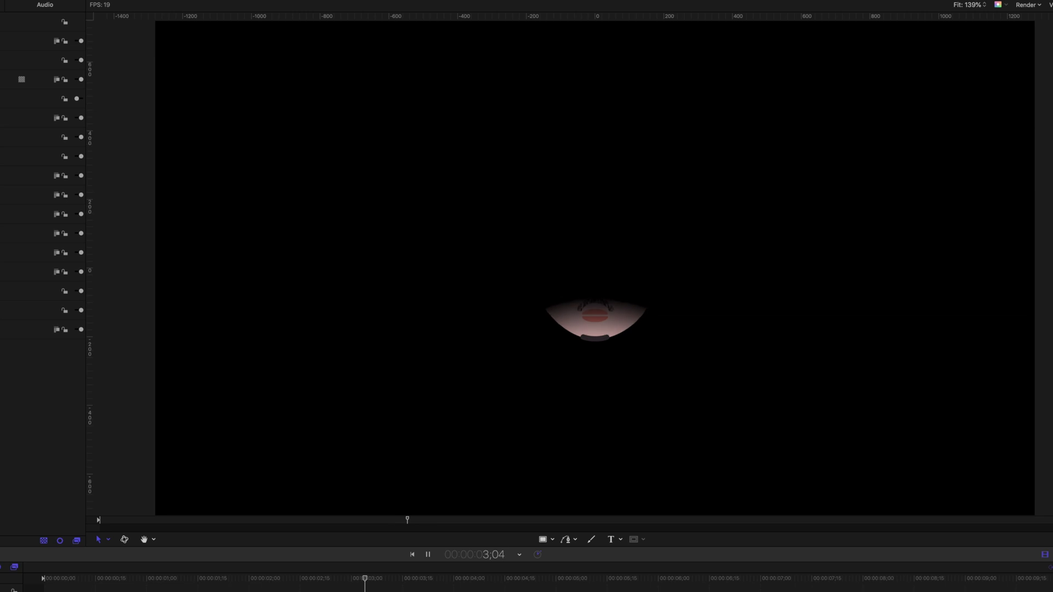
{"action": "left_click", "coordinate": [459, 583]}
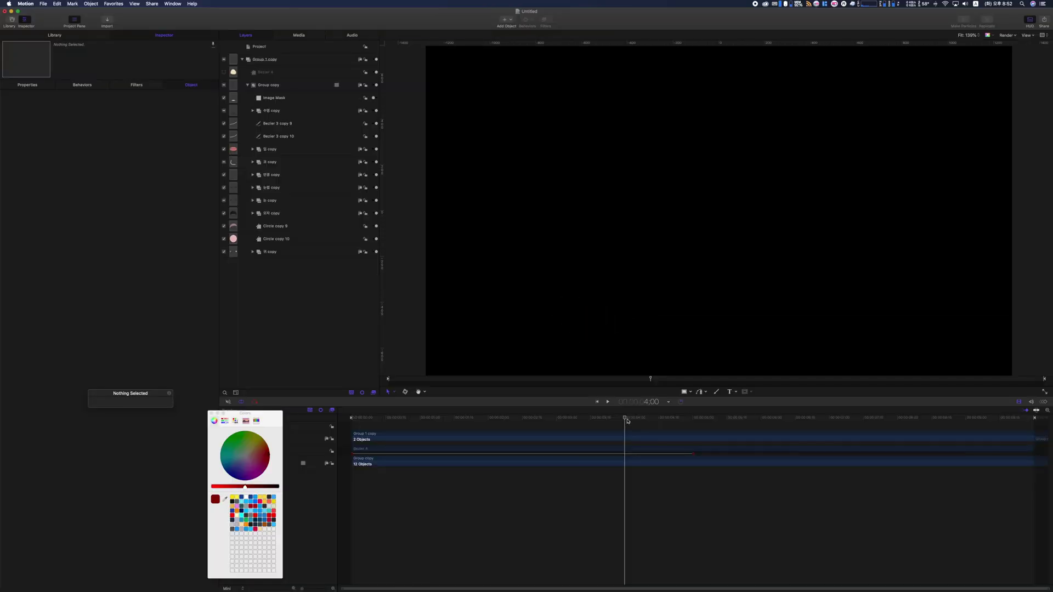
{"action": "left_click_drag", "start_coordinate": [691, 454], "coordinate": [625, 460]}
{"action": "key", "text": "Home"}
Duplicate Group 1 copy and invert the image mask in the duplicate
{"action": "left_click", "coordinate": [242, 59]}
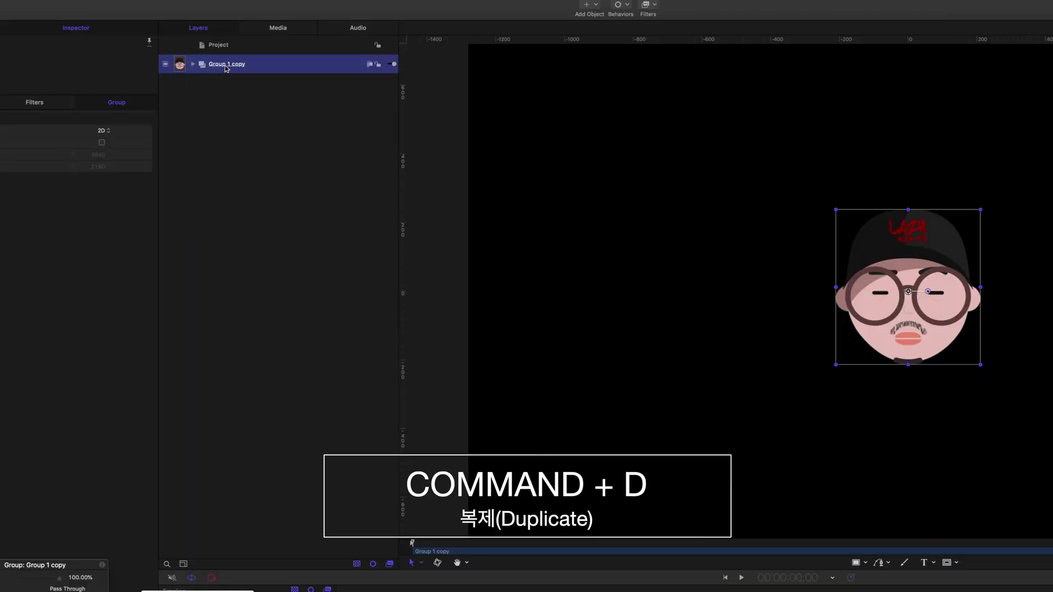
{"action": "key", "text": "cmd+d"}
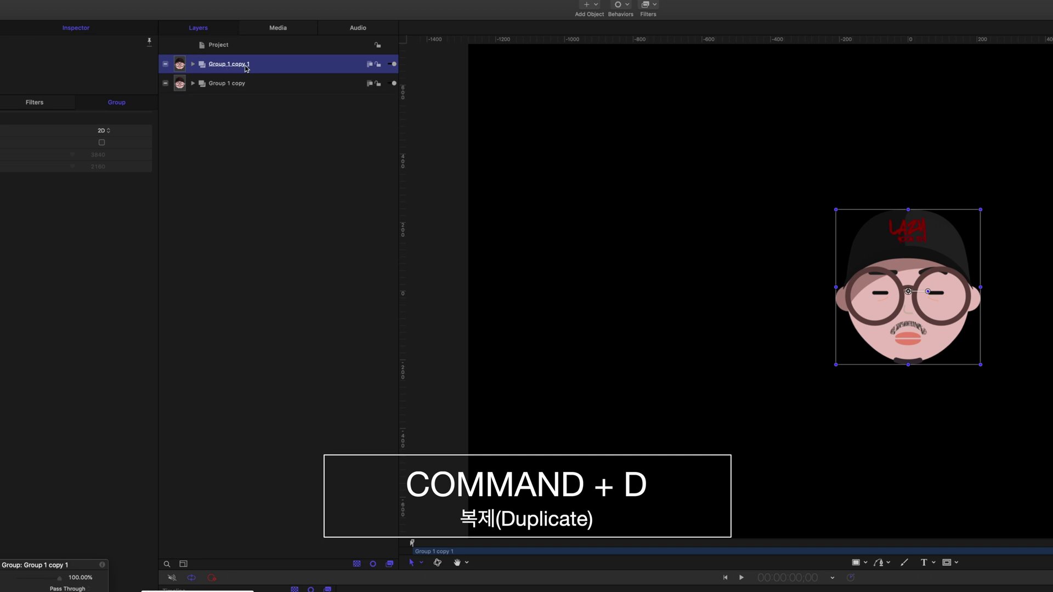
{"action": "left_click", "coordinate": [193, 64]}
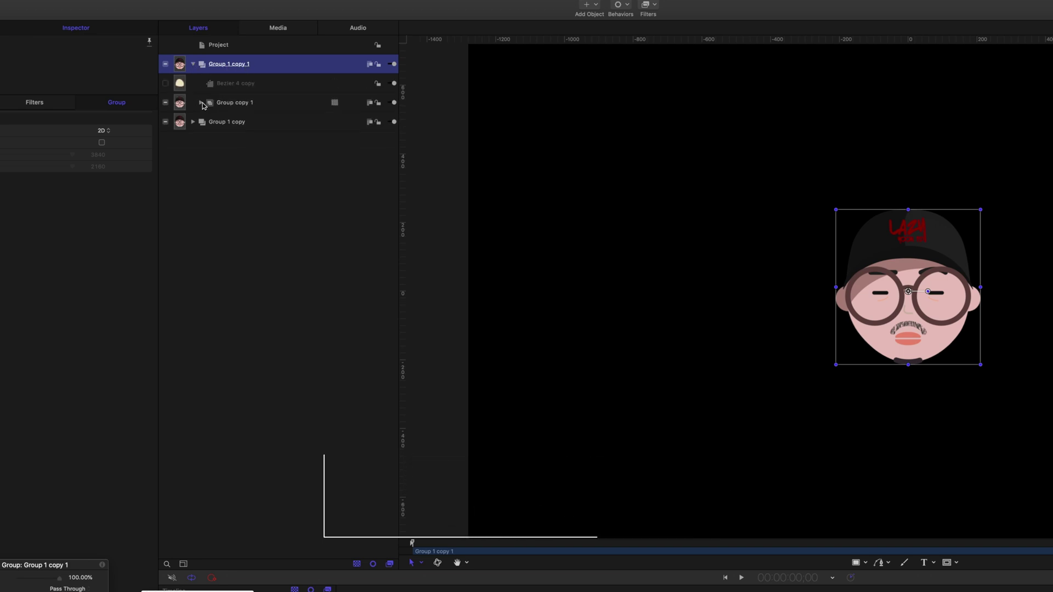
{"action": "left_click", "coordinate": [201, 103]}
{"action": "left_click", "coordinate": [284, 100]}
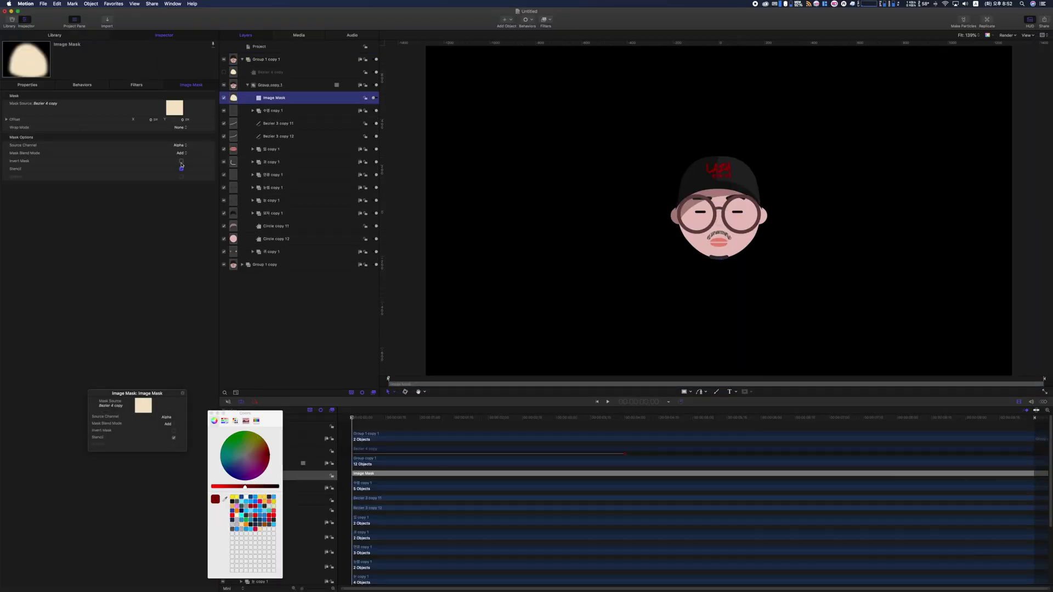
Set the feather of Bezier 4 copy to 50 and move it slightly down at the first frame
{"action": "left_click", "coordinate": [271, 72]}
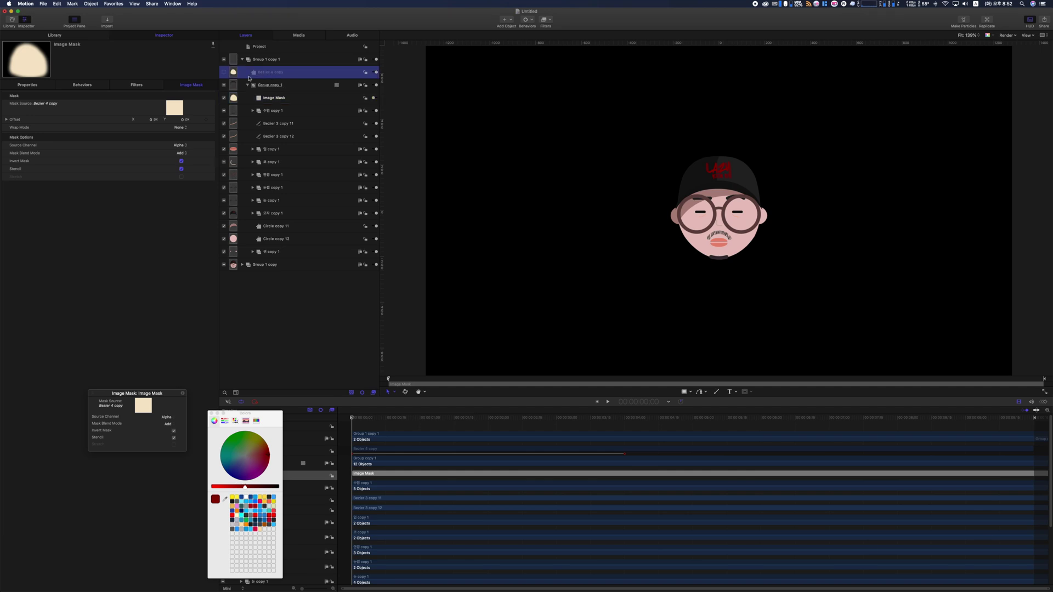
{"action": "left_click", "coordinate": [175, 142]}
{"action": "left_click", "coordinate": [176, 143]}
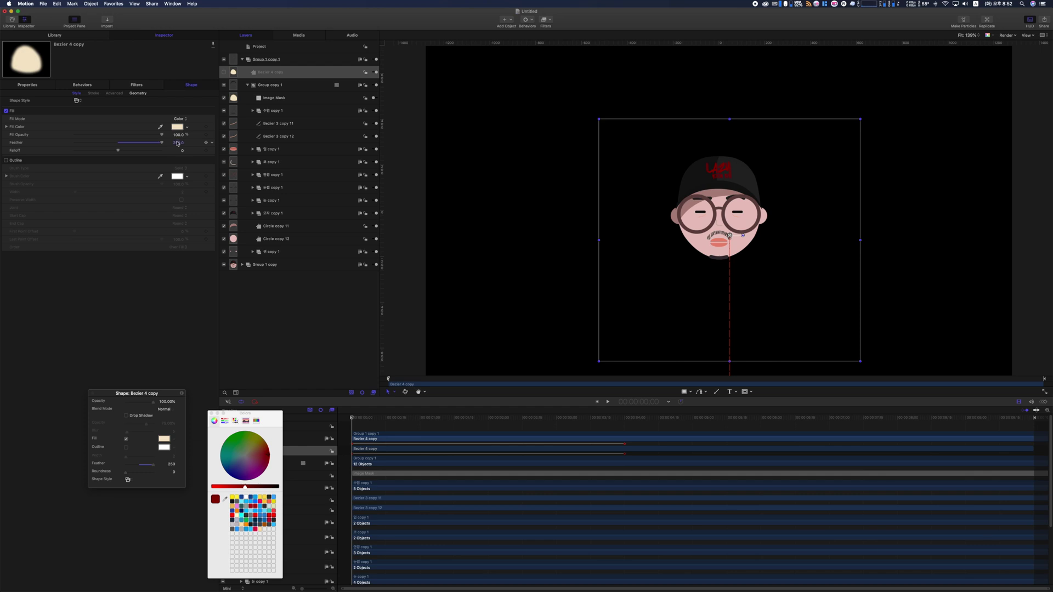
{"action": "type", "text": "50"}
{"action": "key", "text": "Return"}
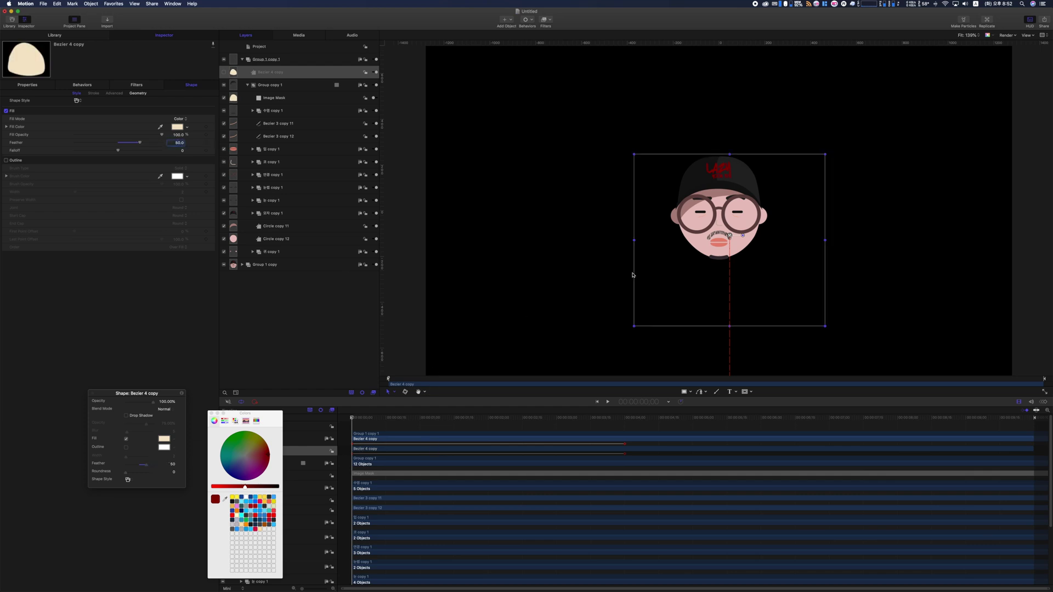
{"action": "left_click_drag", "start_coordinate": [714, 245], "coordinate": [713, 262]}
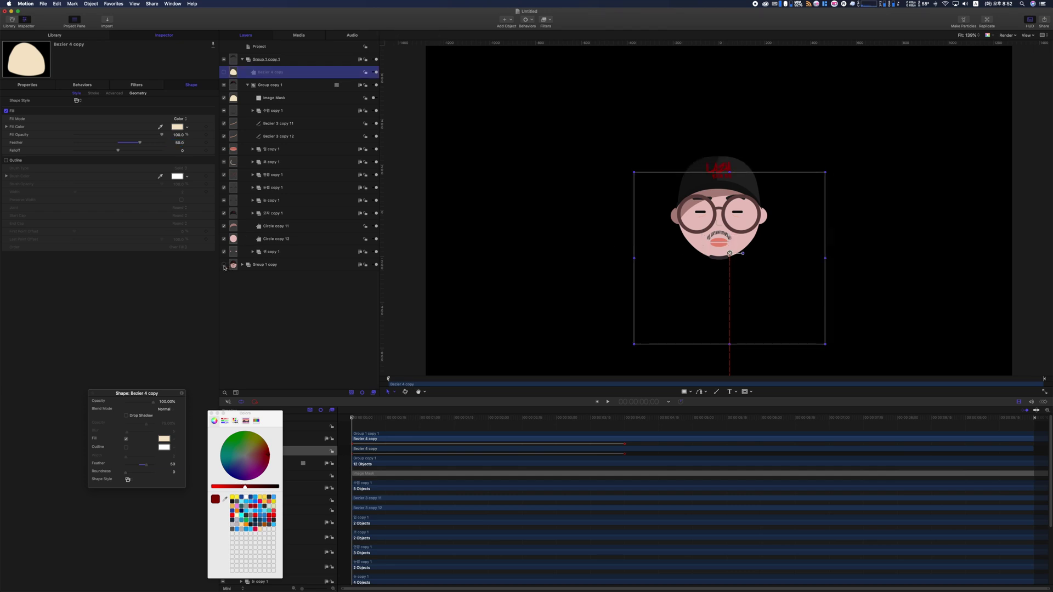
With Group 1 copy hidden, raise Bezier 4 copy at 4:00 and play back the animation from the start
{"action": "left_click", "coordinate": [223, 265]}
{"action": "left_click_drag", "start_coordinate": [374, 419], "coordinate": [623, 419]}
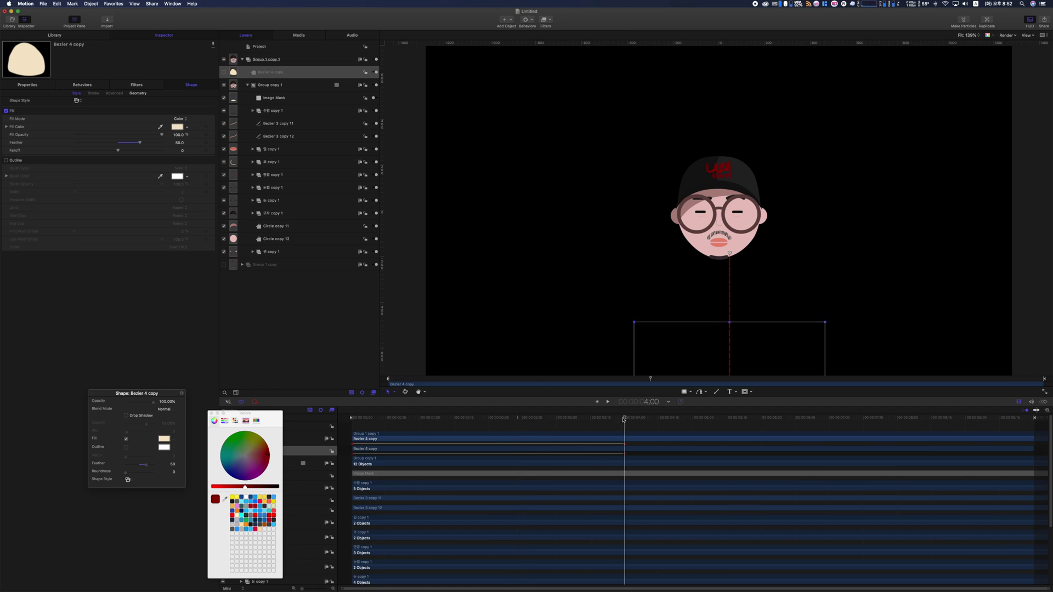
{"action": "left_click_drag", "start_coordinate": [675, 357], "coordinate": [679, 307]}
{"action": "left_click", "coordinate": [590, 327]}
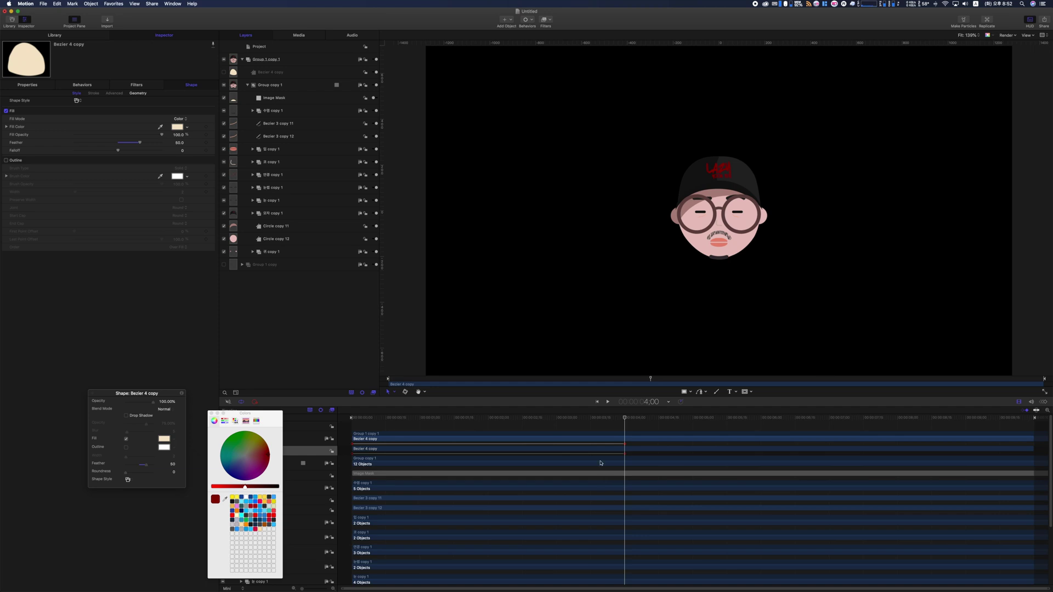
{"action": "left_click_drag", "start_coordinate": [624, 418], "coordinate": [339, 418]}
{"action": "key", "text": "space"}
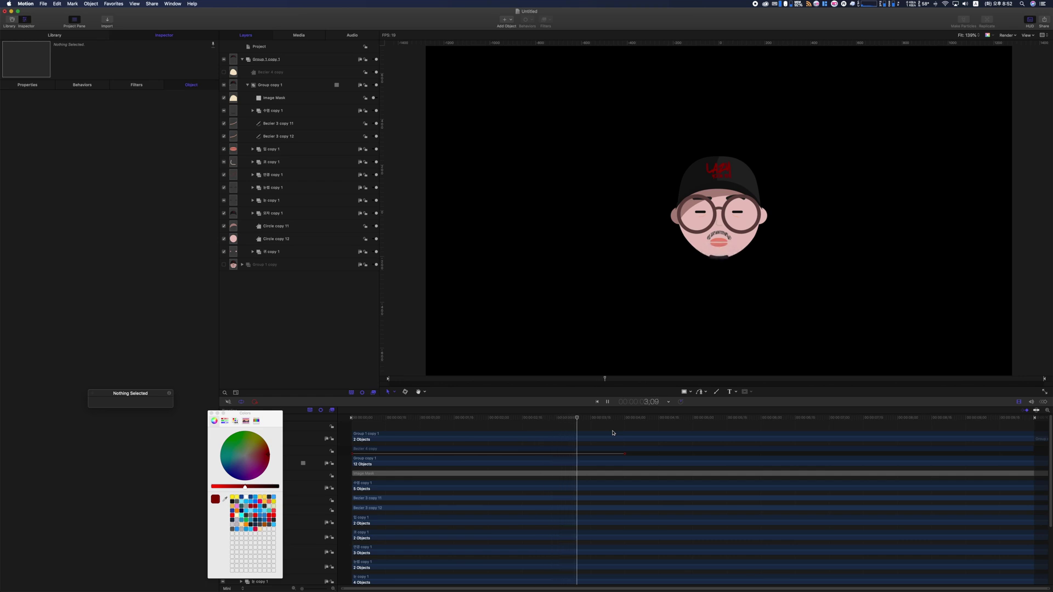
{"action": "key", "text": "space"}
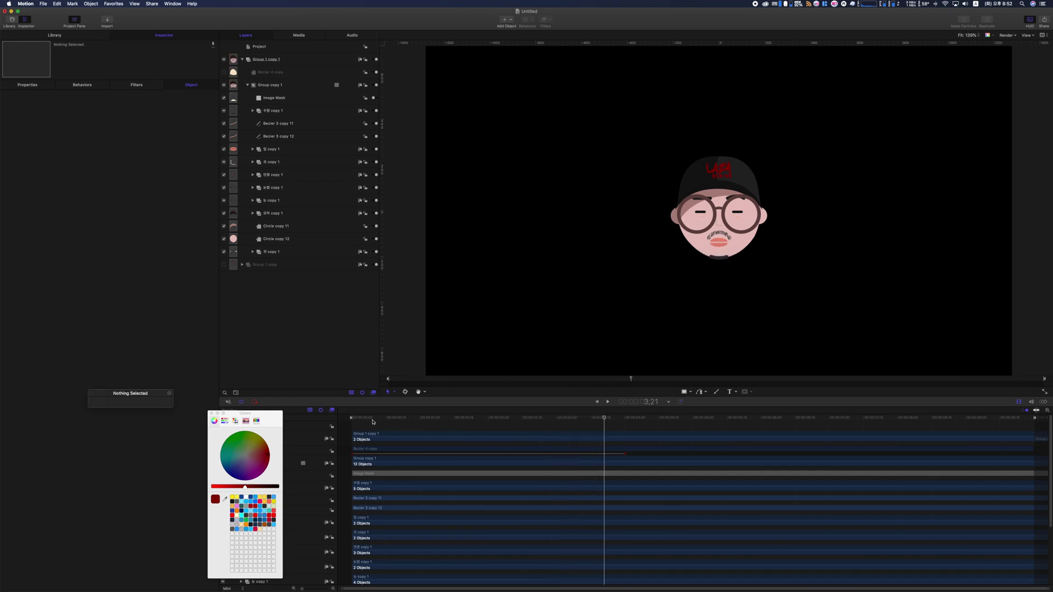
{"action": "key", "text": "Home"}
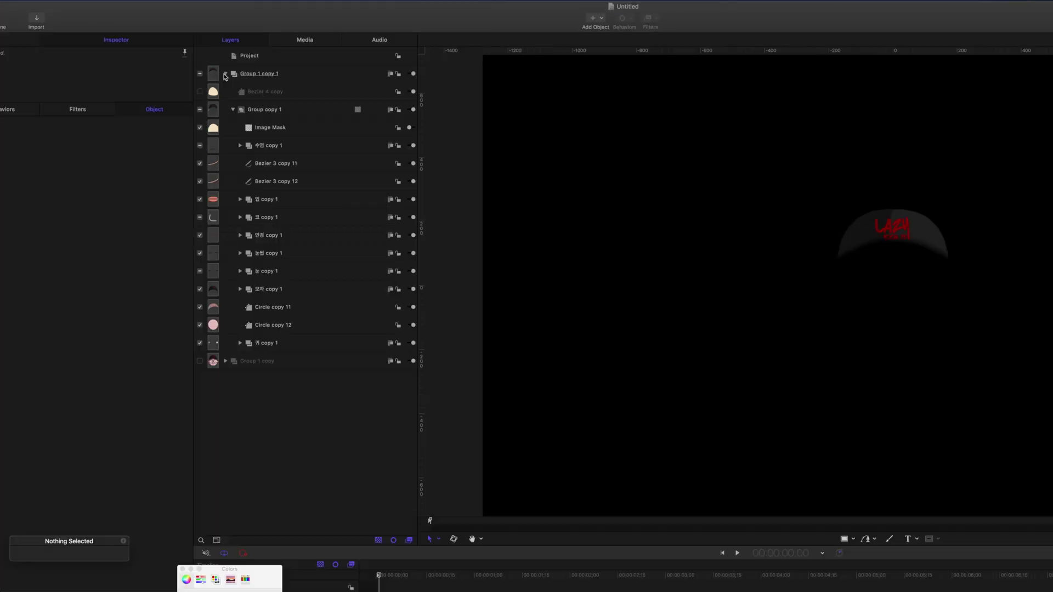
Create a clone layer of Group 1 copy and another clone layer of Group 1 copy 1
{"action": "left_click", "coordinate": [242, 59]}
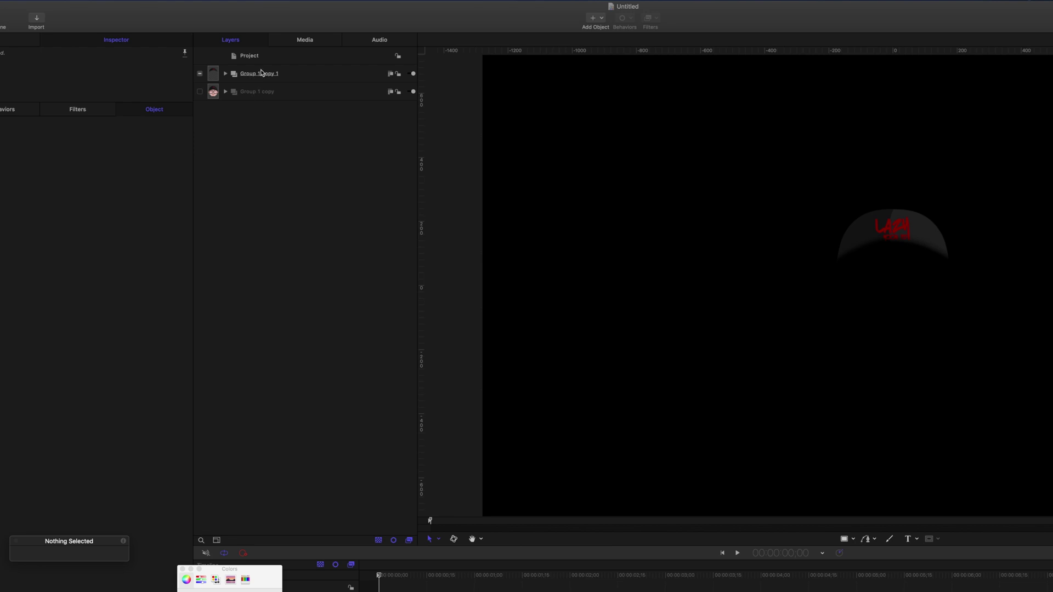
{"action": "left_click", "coordinate": [264, 93]}
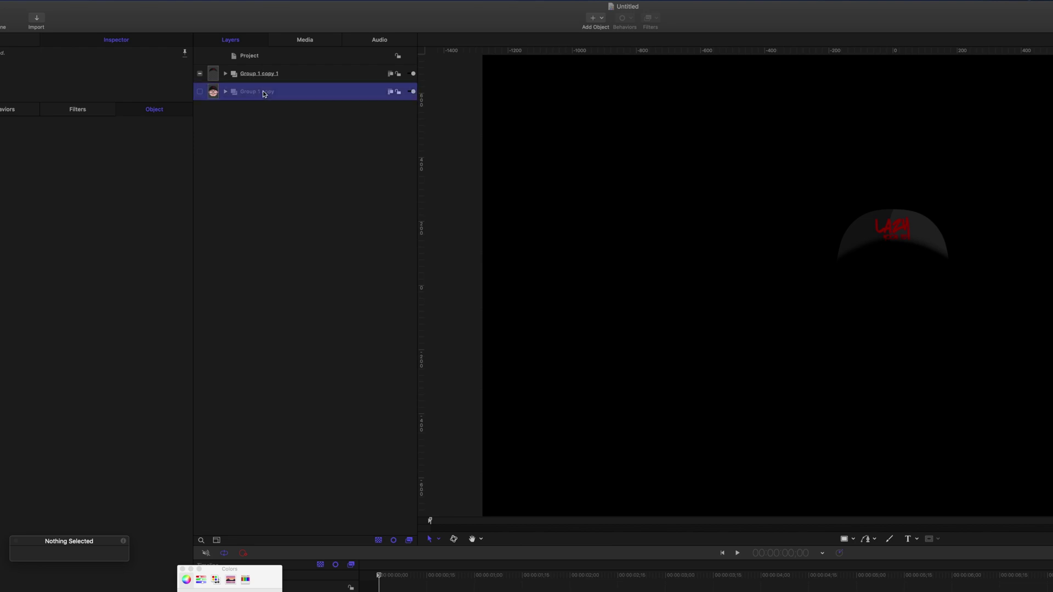
{"action": "key", "text": "k"}
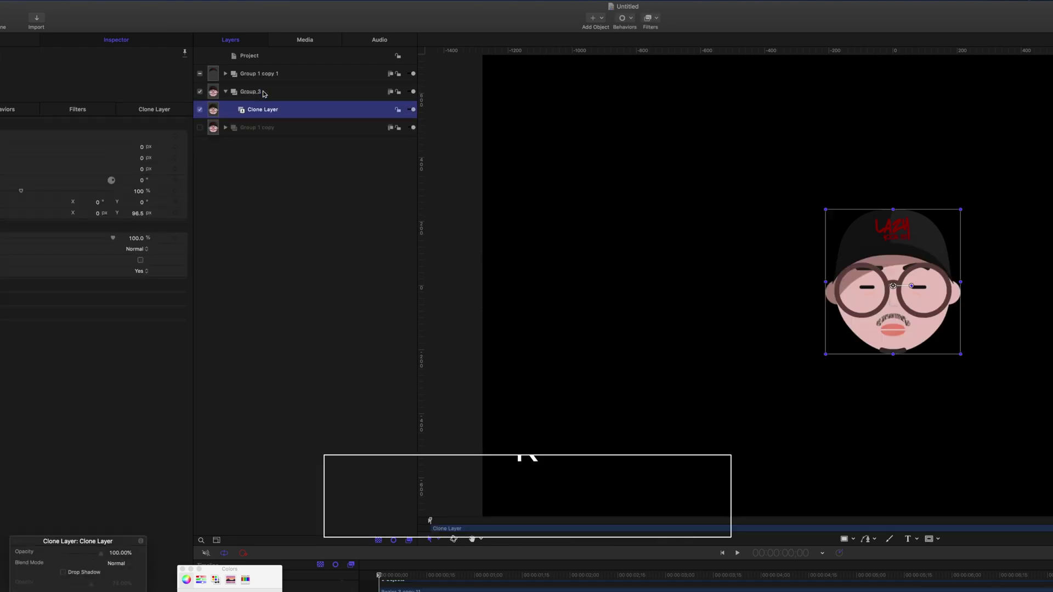
{"action": "left_click", "coordinate": [264, 81]}
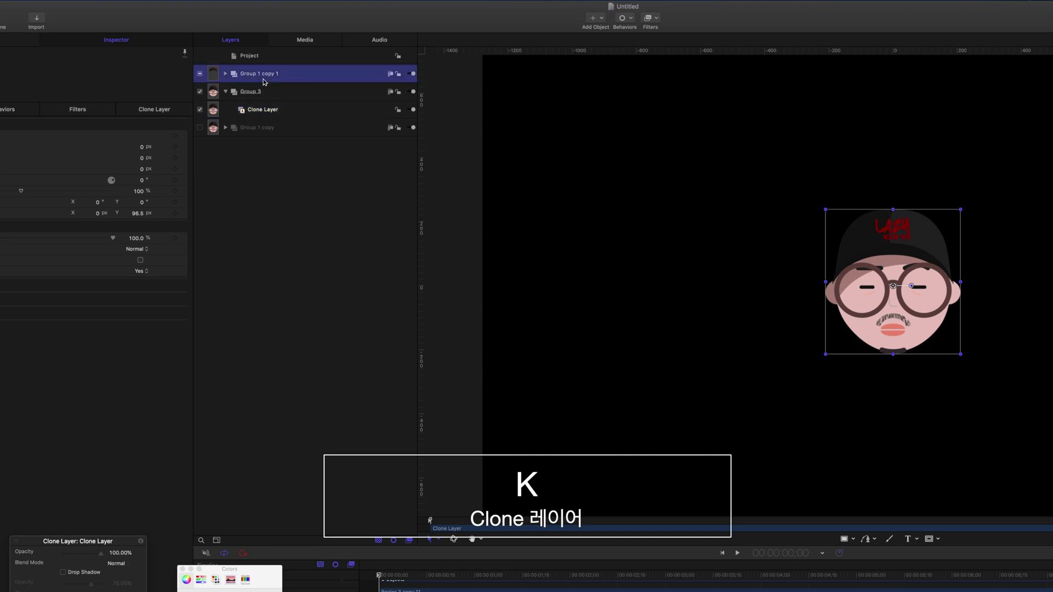
{"action": "right_click", "coordinate": [264, 81]}
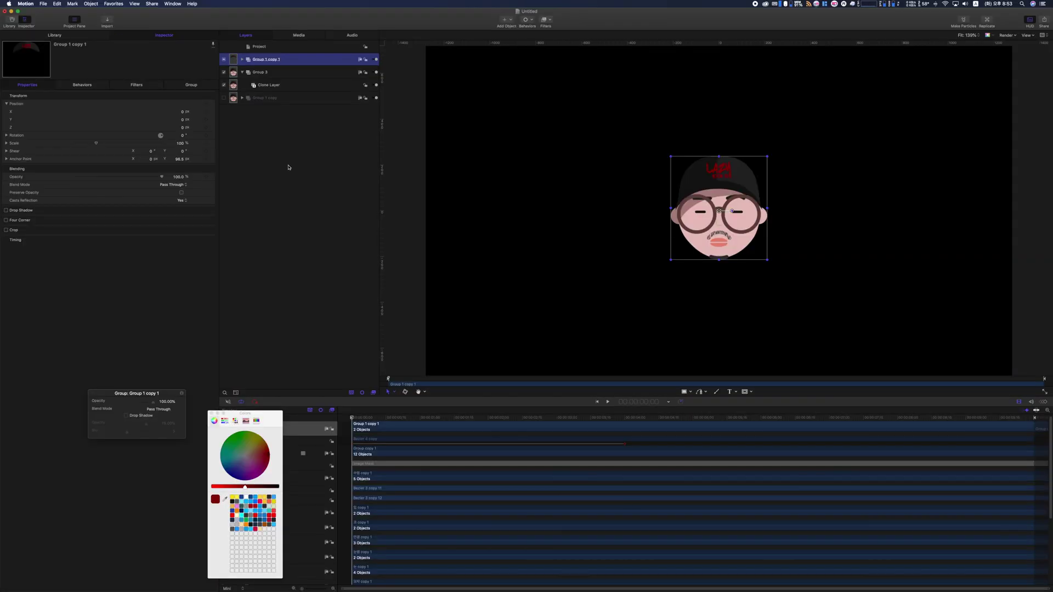
{"action": "left_click", "coordinate": [291, 214]}
{"action": "key", "text": "F7"}
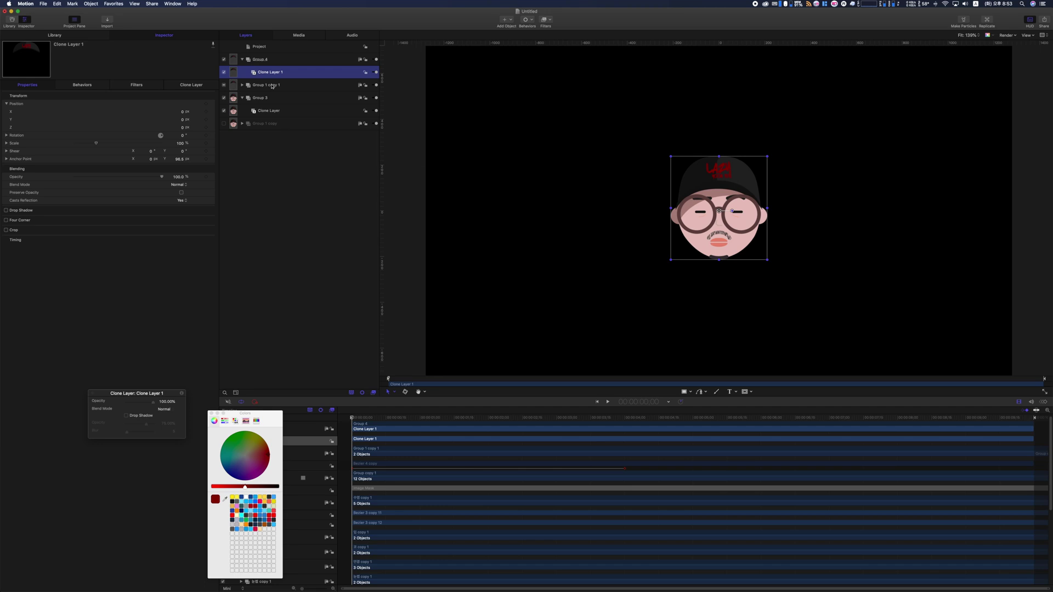
Rename the clone of Group 1 copy 1 as MASK, and hide both Group 1 copy 1 and MASK
{"action": "double_click", "coordinate": [267, 72]}
{"action": "key", "text": "super+a"}
{"action": "type", "text": "M"}
{"action": "key", "text": "Return"}
{"action": "left_click", "coordinate": [223, 87]}
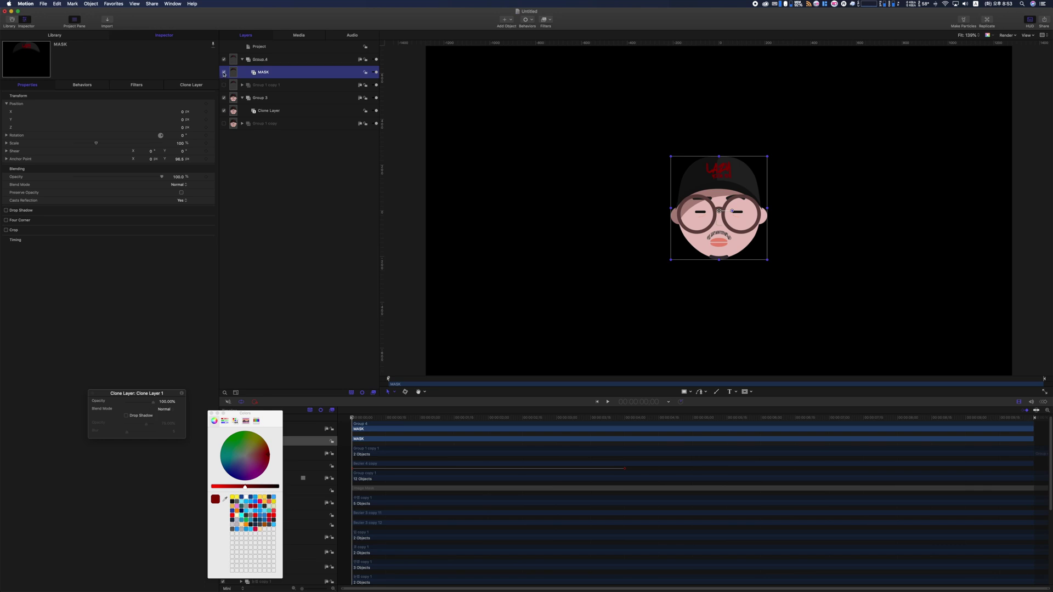
{"action": "left_click", "coordinate": [224, 73]}
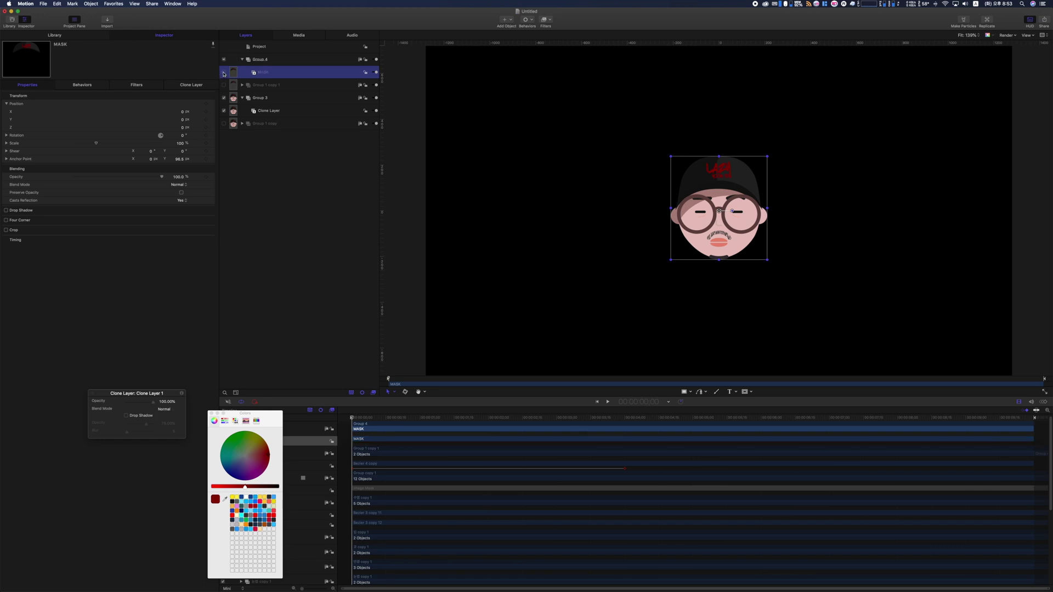
Draw a small closed four-point Bezier shape over the bridge of the glasses
{"action": "left_click", "coordinate": [255, 138]}
{"action": "left_click", "coordinate": [701, 392]}
{"action": "left_click", "coordinate": [562, 278]}
{"action": "left_click", "coordinate": [568, 278]}
{"action": "left_click", "coordinate": [573, 269]}
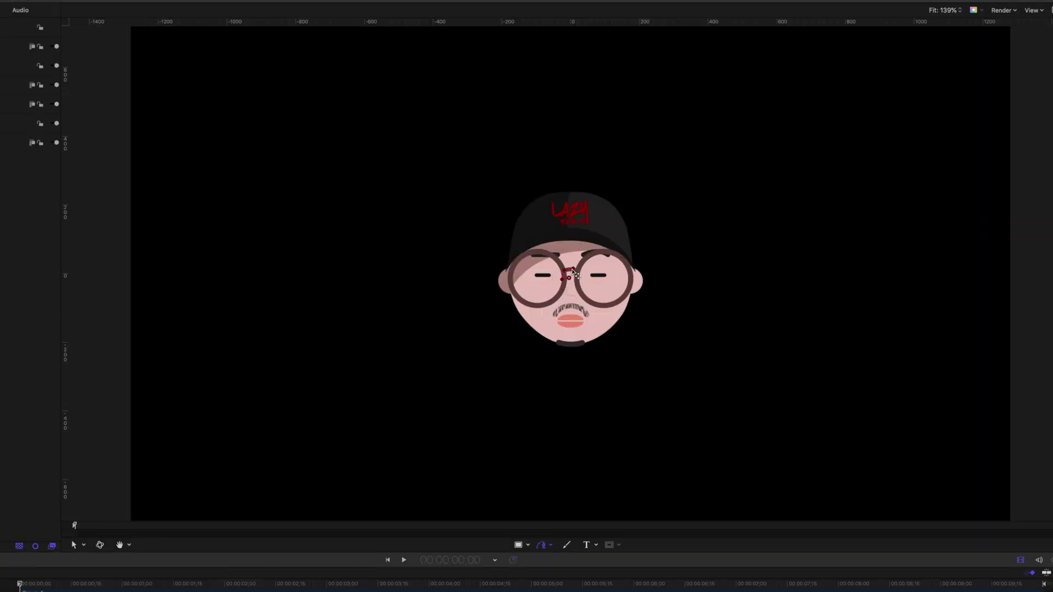
{"action": "left_click", "coordinate": [574, 270]}
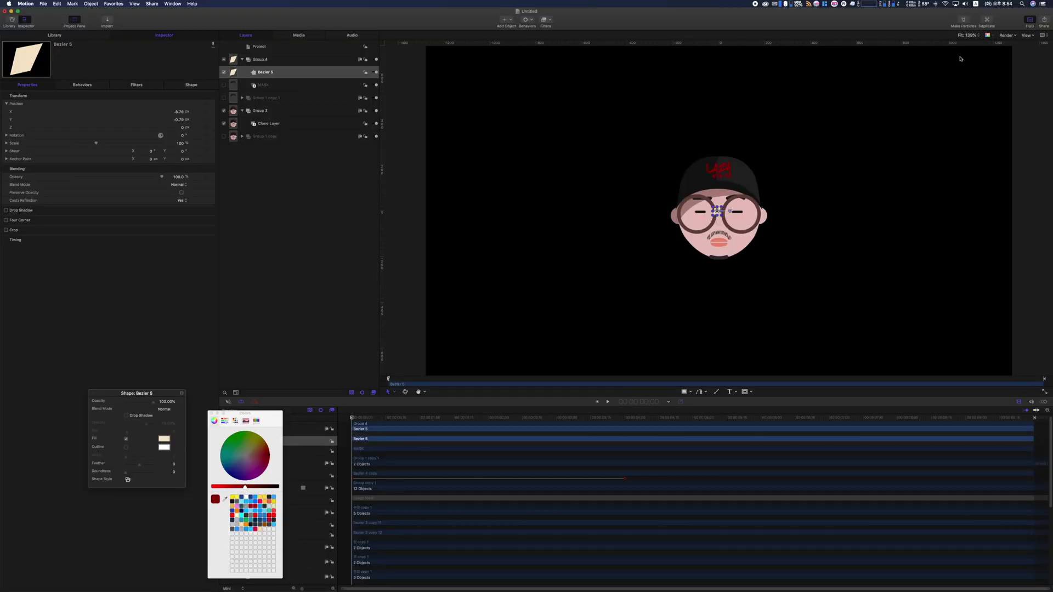
Make a particle emitter from the small Bezier shape, preview the emission, and return to the first frame
{"action": "left_click", "coordinate": [964, 21]}
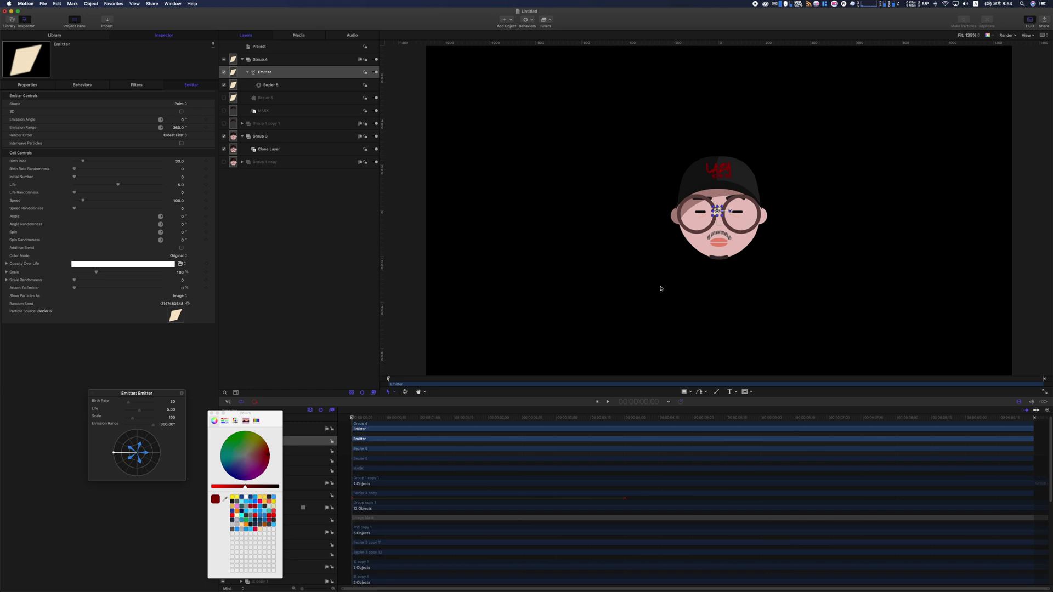
{"action": "key", "text": "space"}
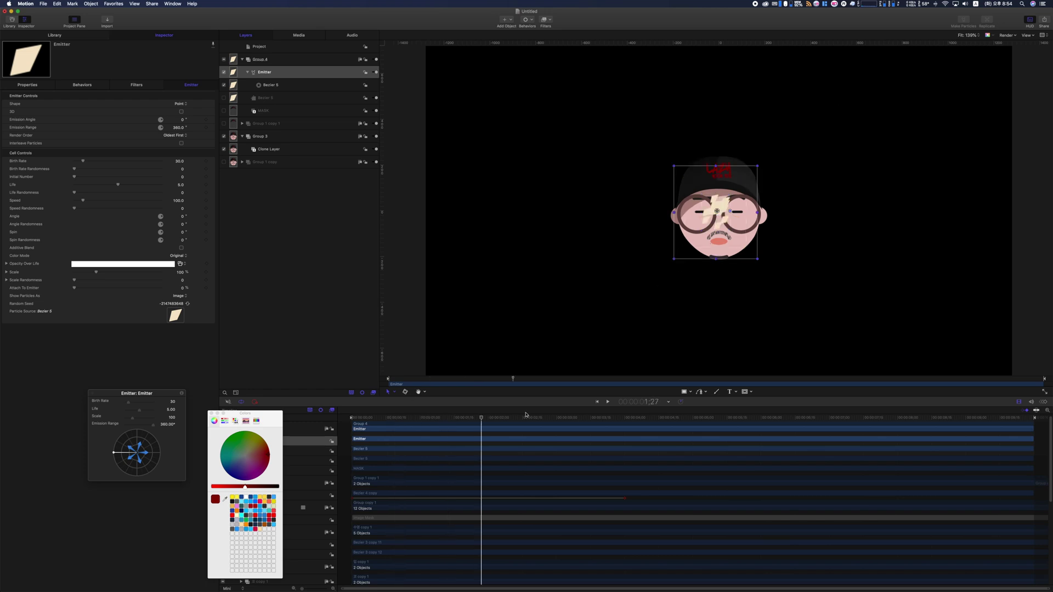
{"action": "left_click_drag", "start_coordinate": [364, 416], "coordinate": [351, 417]}
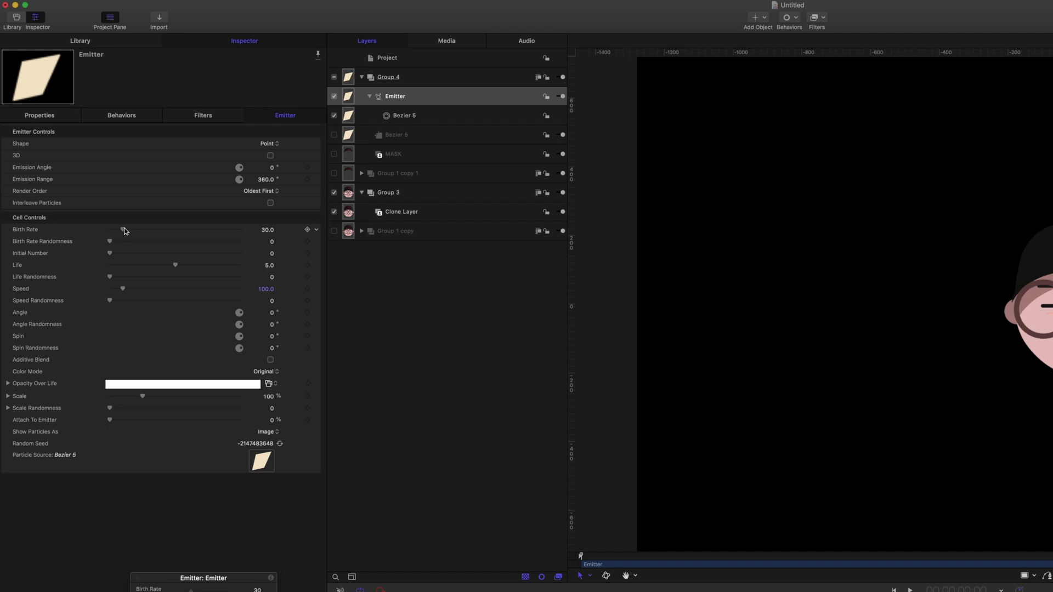
Set the emitter's particle scale to 10% and scale randomness to 50, and play back the result
{"action": "left_click", "coordinate": [269, 397]}
{"action": "type", "text": "10"}
{"action": "key", "text": "Return"}
{"action": "left_click", "coordinate": [269, 408]}
{"action": "type", "text": "50"}
{"action": "key", "text": "Return"}
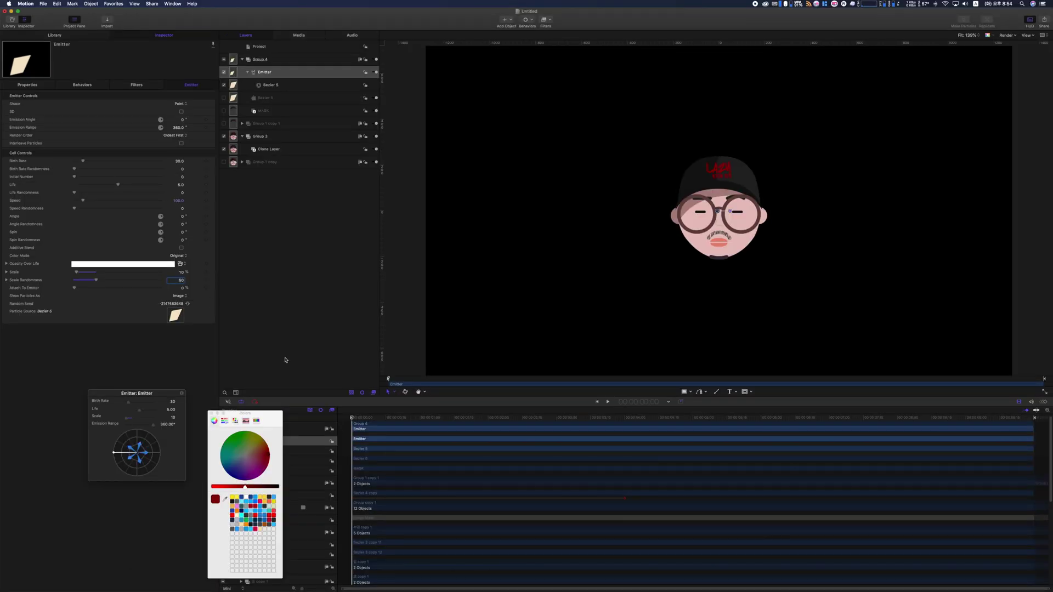
{"action": "key", "text": "space"}
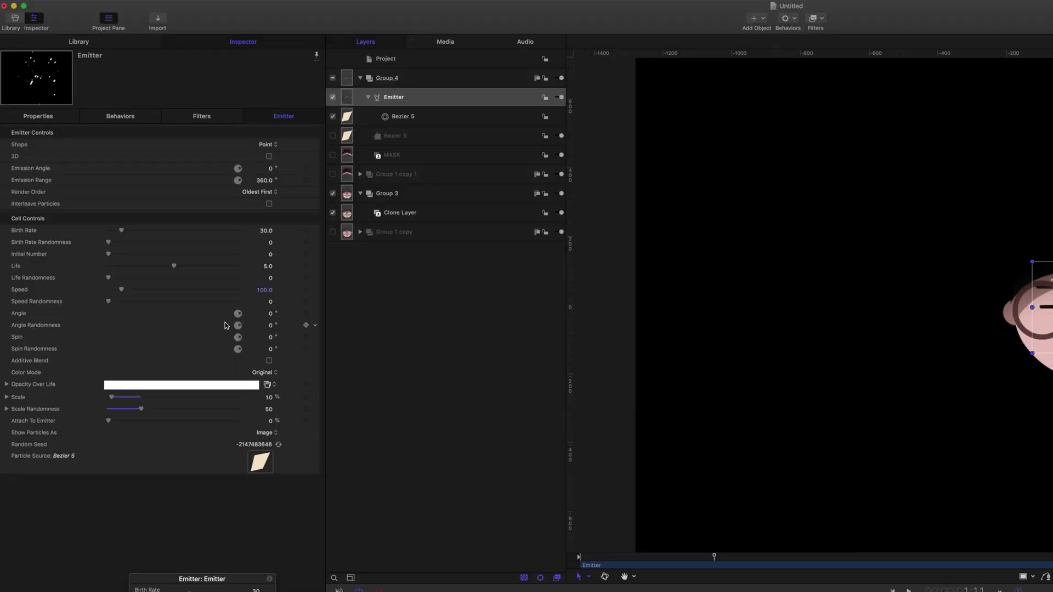
Set the particle angle to -360°, angle randomness to 360°, spin to 100° and spin randomness to 150°
{"action": "left_click", "coordinate": [270, 315]}
{"action": "type", "text": "-360"}
{"action": "key", "text": "Return"}
{"action": "left_click", "coordinate": [270, 325]}
{"action": "type", "text": "360"}
{"action": "key", "text": "Return"}
{"action": "left_click", "coordinate": [271, 337]}
{"action": "type", "text": "100"}
{"action": "key", "text": "Tab"}
{"action": "type", "text": "150.0"}
{"action": "key", "text": "Return"}
Set the particle life to 1, life randomness to 2 and speed randomness to 120
{"action": "left_click", "coordinate": [268, 267]}
{"action": "type", "text": "1"}
{"action": "key", "text": "Return"}
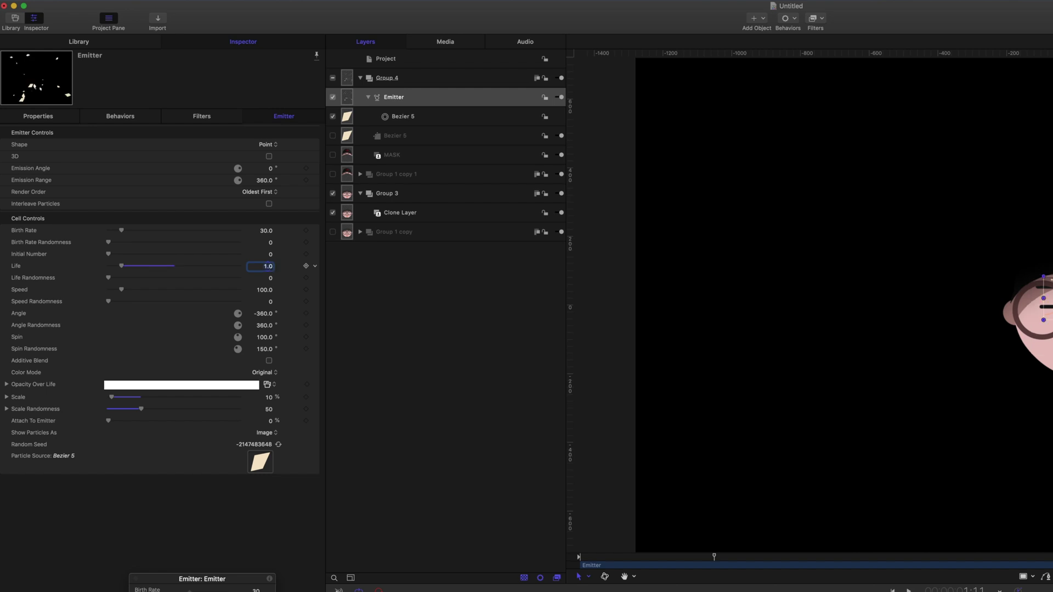
{"action": "left_click", "coordinate": [269, 278]}
{"action": "type", "text": "2"}
{"action": "key", "text": "Return"}
{"action": "left_click", "coordinate": [265, 290]}
{"action": "left_click", "coordinate": [270, 305]}
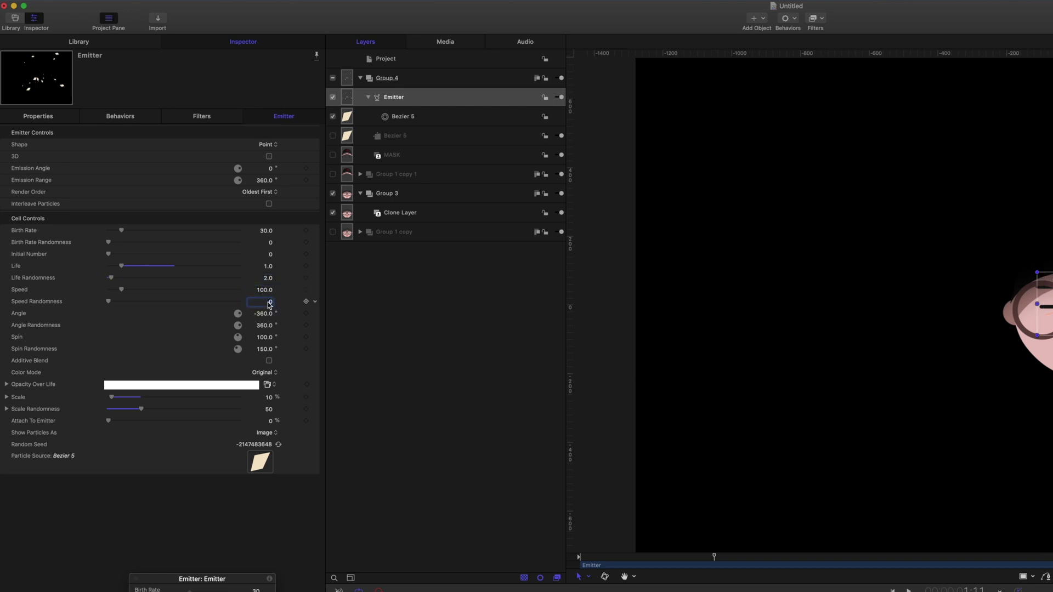
{"action": "type", "text": "120"}
{"action": "key", "text": "Return"}
Change the emitter shape to Image and assign the MASK layer as its image source
{"action": "left_click", "coordinate": [266, 233]}
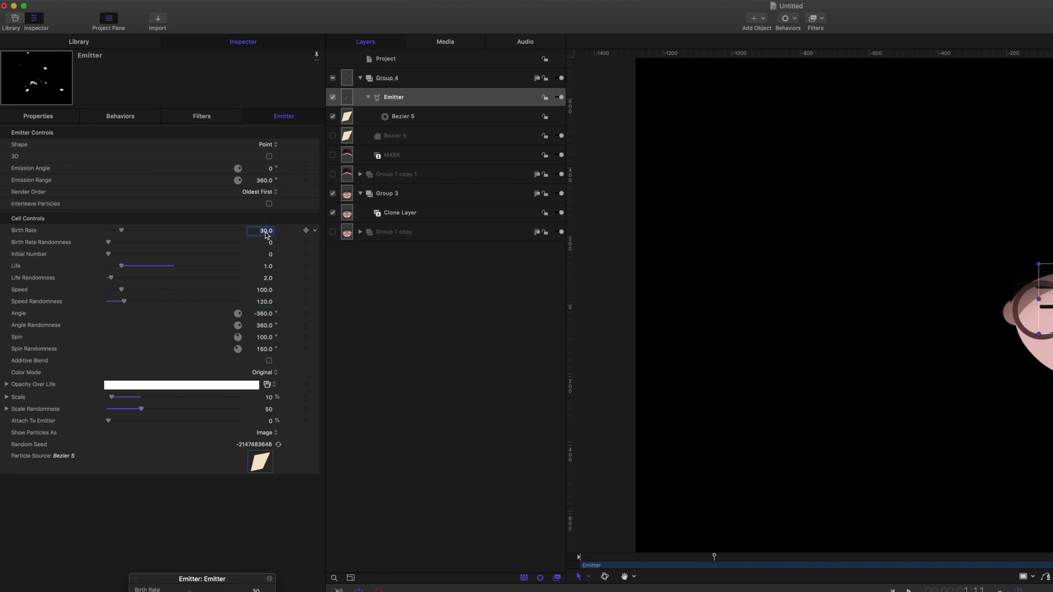
{"action": "left_click", "coordinate": [268, 145]}
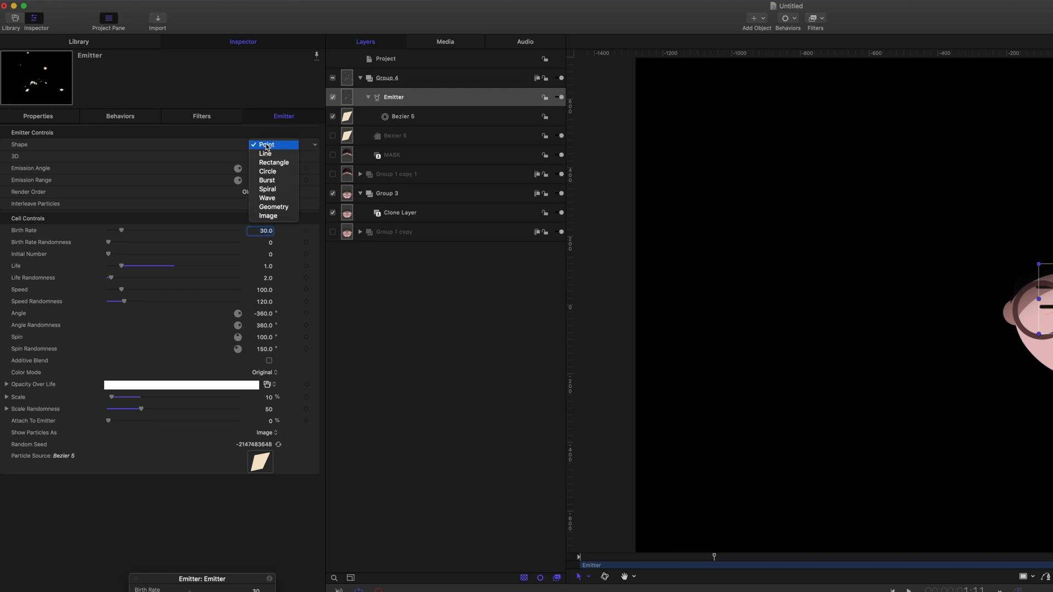
{"action": "left_click", "coordinate": [272, 216]}
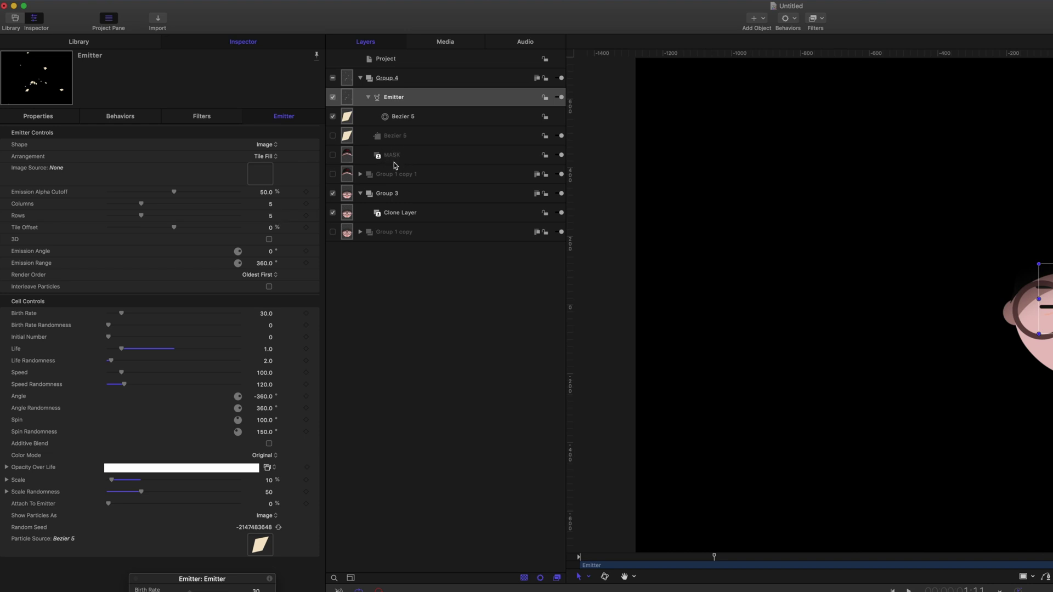
{"action": "left_click_drag", "start_coordinate": [399, 157], "coordinate": [267, 179]}
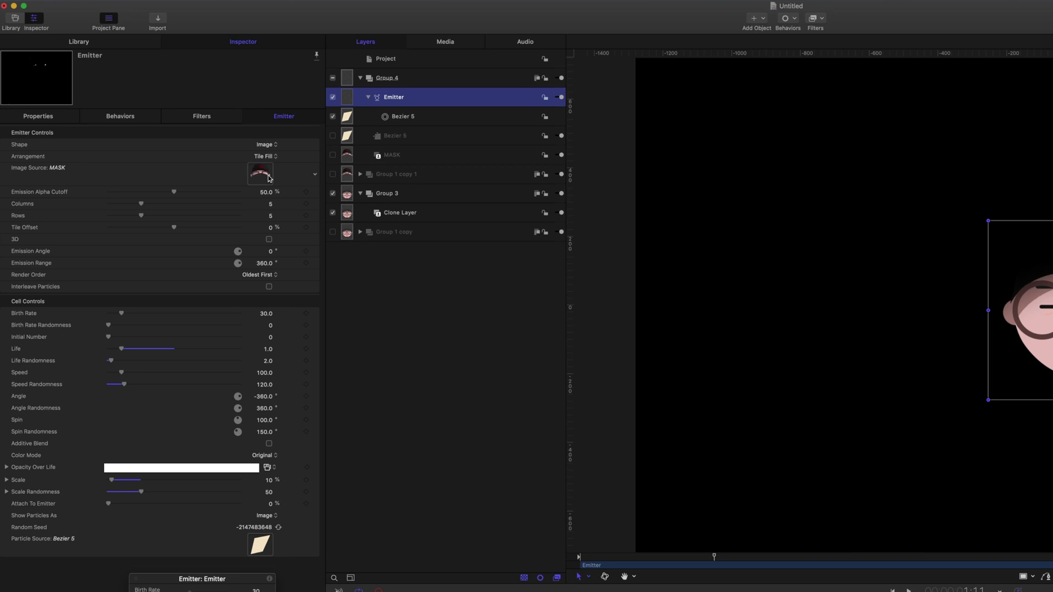
Set the particle color mode to Take Image Color and the birth rate to 15000
{"action": "left_click", "coordinate": [272, 456]}
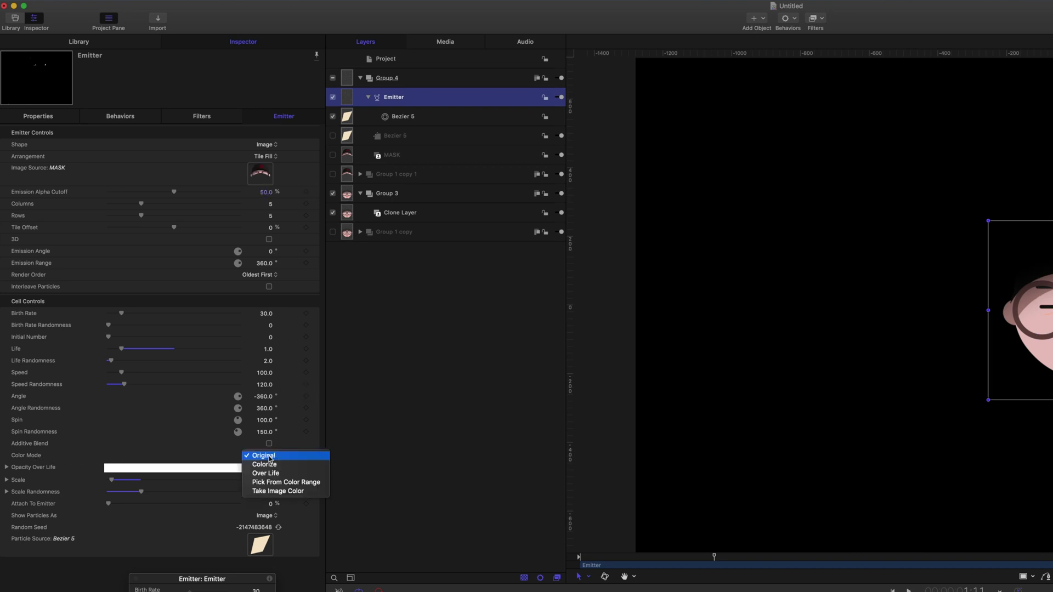
{"action": "left_click", "coordinate": [278, 491]}
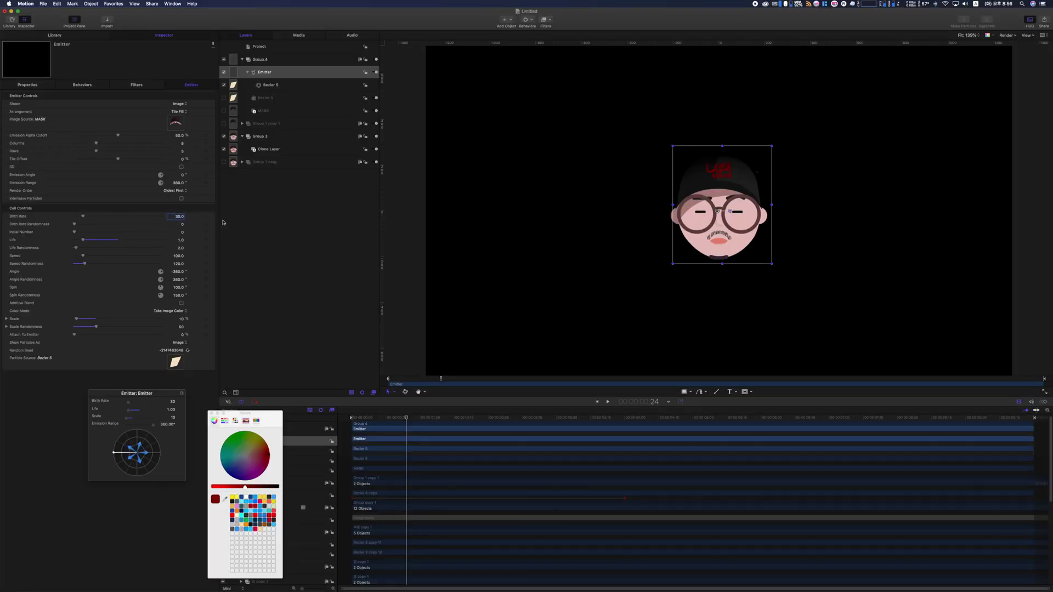
{"action": "type", "text": "15000"}
{"action": "key", "text": "Return"}
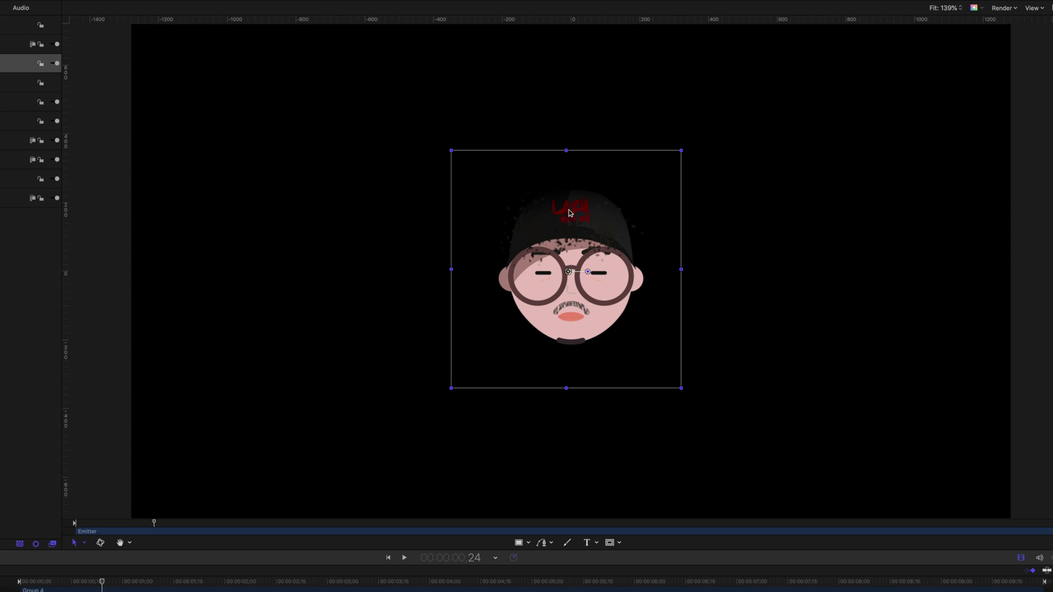
Set the emitter's arrangement to Random Fill and scrub through the particle animation from the start to 3:28
{"action": "mouse_move", "coordinate": [101, 584]}
{"action": "left_mouse_down"}
{"action": "mouse_move", "coordinate": [69, 585]}
{"action": "mouse_move", "coordinate": [122, 585]}
{"action": "left_mouse_up"}
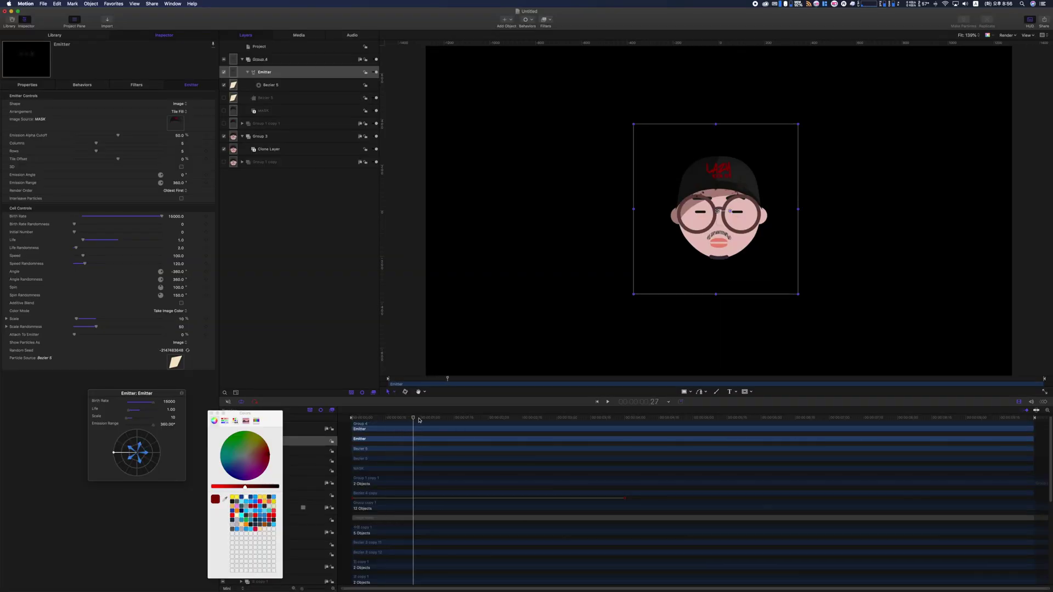
{"action": "left_click_drag", "start_coordinate": [419, 421], "coordinate": [422, 420]}
{"action": "left_click", "coordinate": [184, 114]}
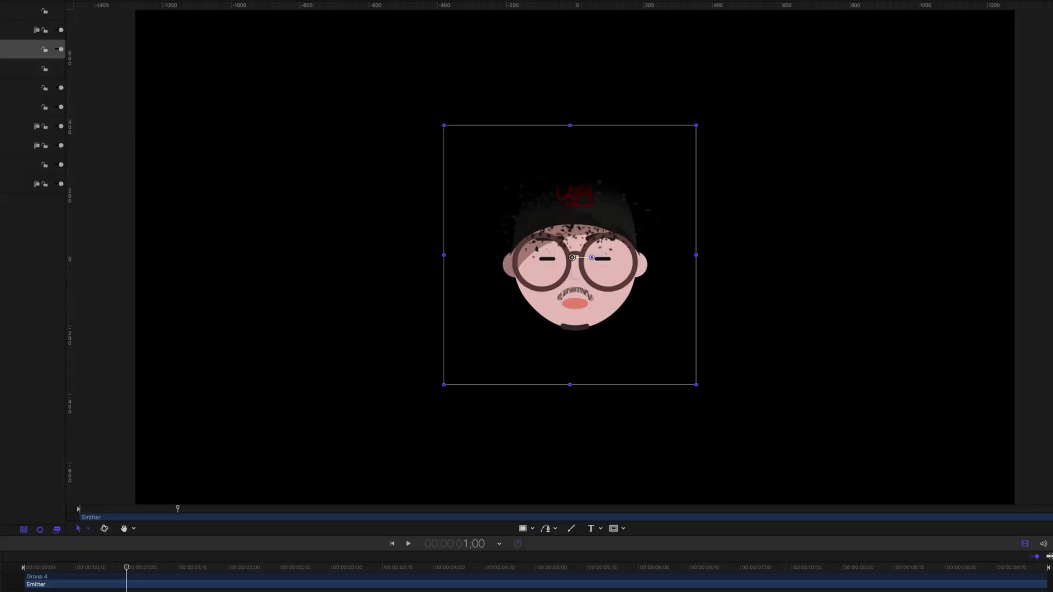
{"action": "left_click", "coordinate": [183, 118]}
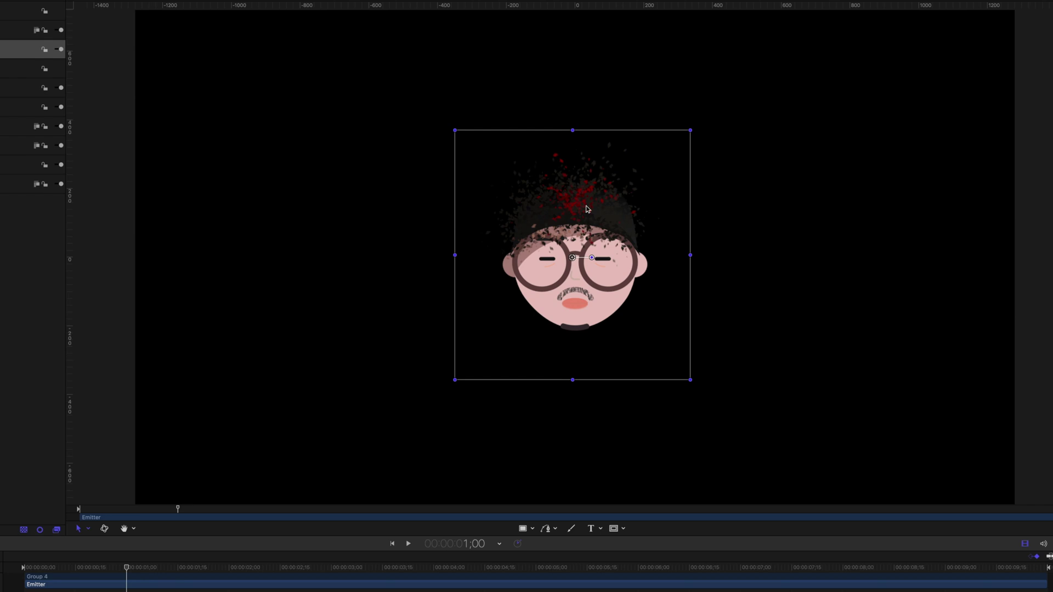
{"action": "left_click_drag", "start_coordinate": [65, 571], "coordinate": [16, 573]}
{"action": "left_click_drag", "start_coordinate": [345, 420], "coordinate": [460, 420]}
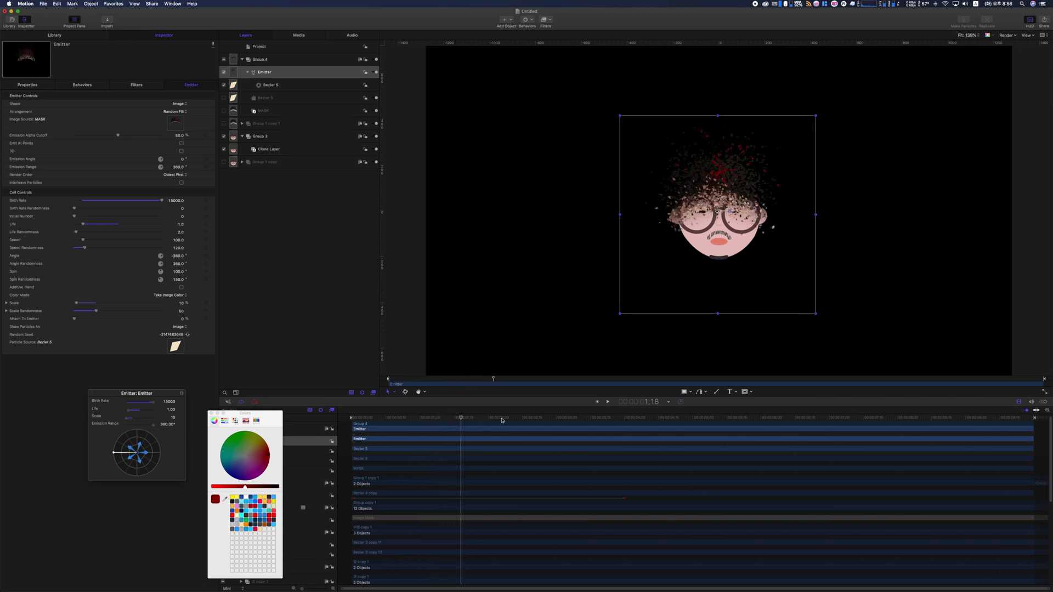
{"action": "left_click", "coordinate": [502, 420]}
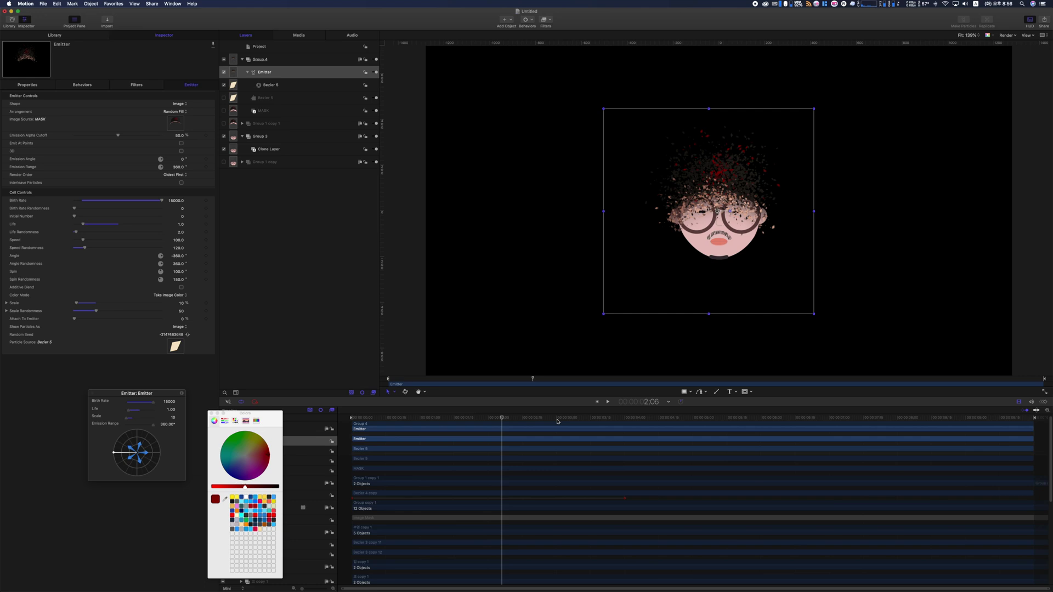
{"action": "left_click", "coordinate": [621, 418]}
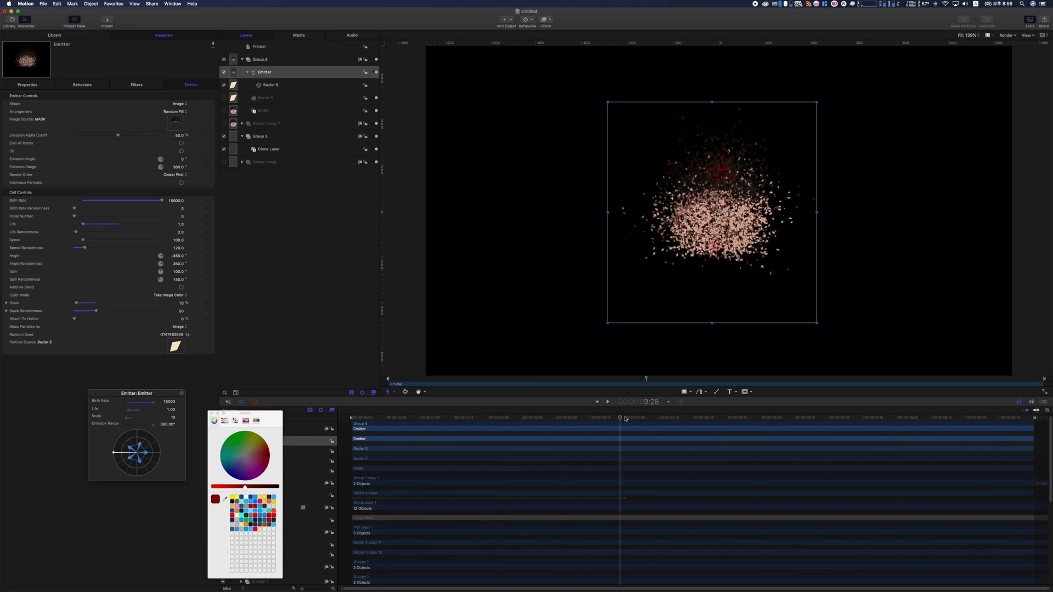
Keyframe the emitter's birth rate from 3:04 and set it to 5000 at 3:17
{"action": "left_click", "coordinate": [565, 419]}
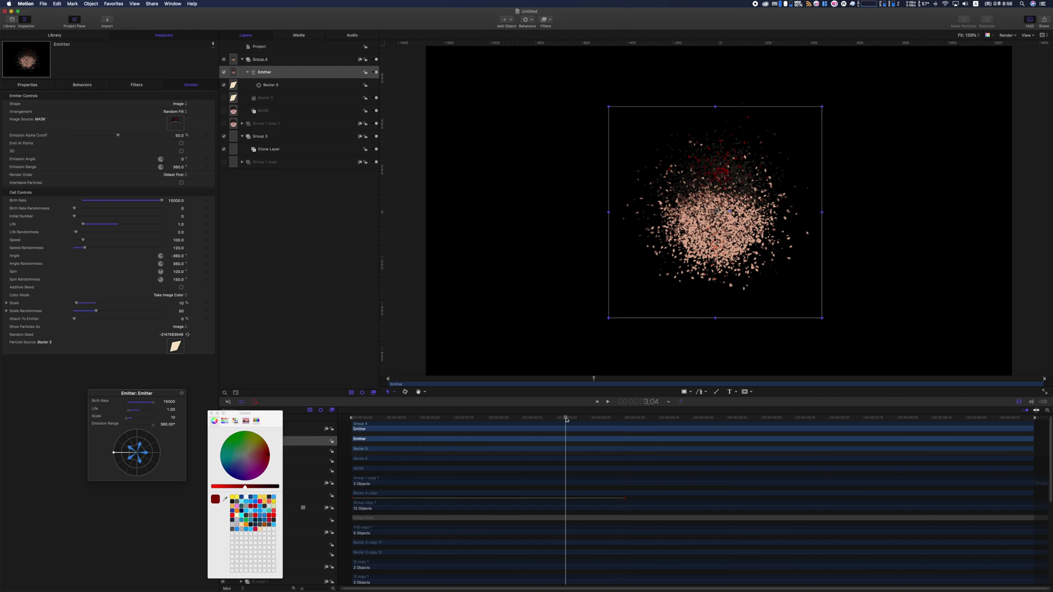
{"action": "left_click", "coordinate": [595, 418]}
{"action": "left_click", "coordinate": [174, 201]}
{"action": "type", "text": "405000"}
{"action": "key", "text": "Return"}
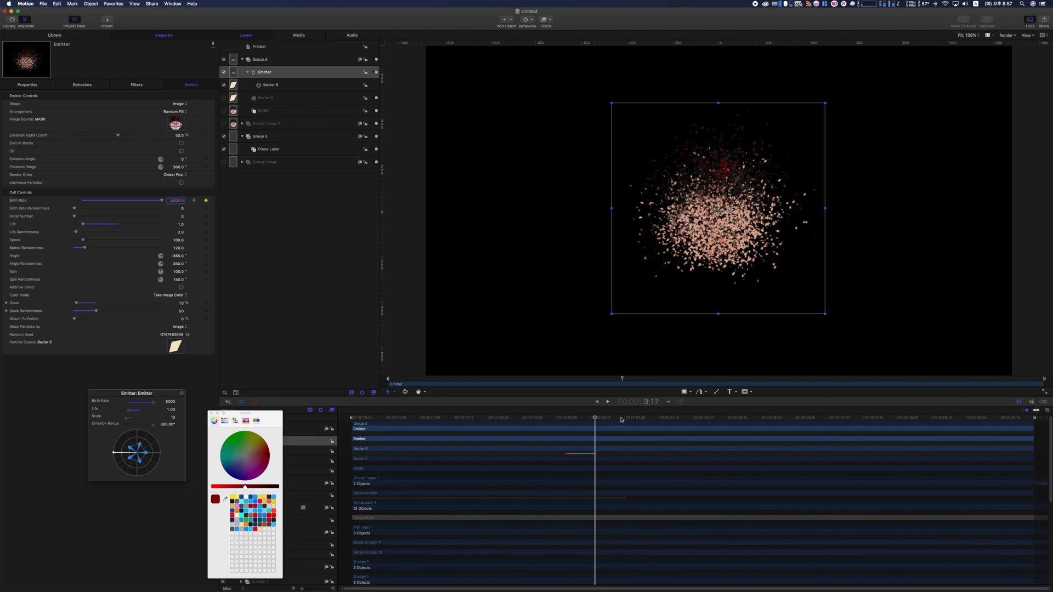
Set the birth rate to 0 at 3:28 and move the playhead back to 3:25
{"action": "left_click", "coordinate": [620, 418]}
{"action": "left_click", "coordinate": [176, 201]}
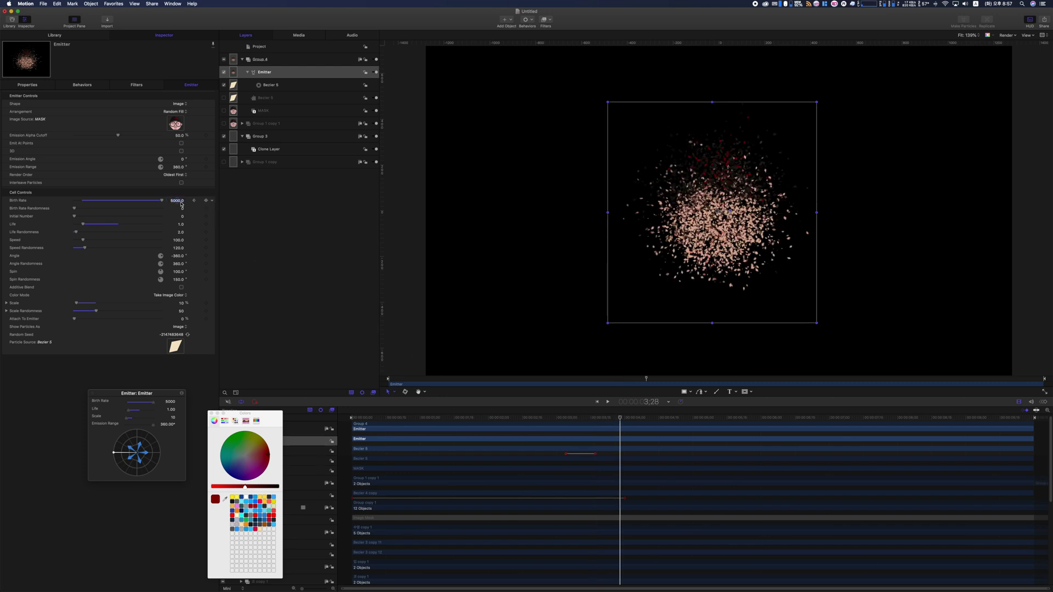
{"action": "type", "text": "0"}
{"action": "key", "text": "Return"}
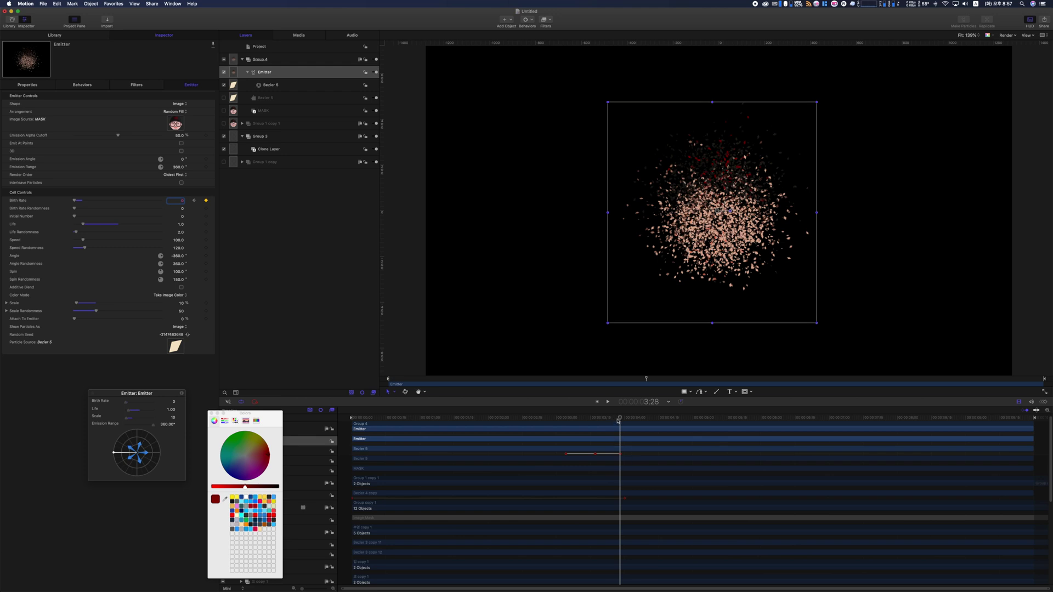
{"action": "left_click", "coordinate": [613, 418]}
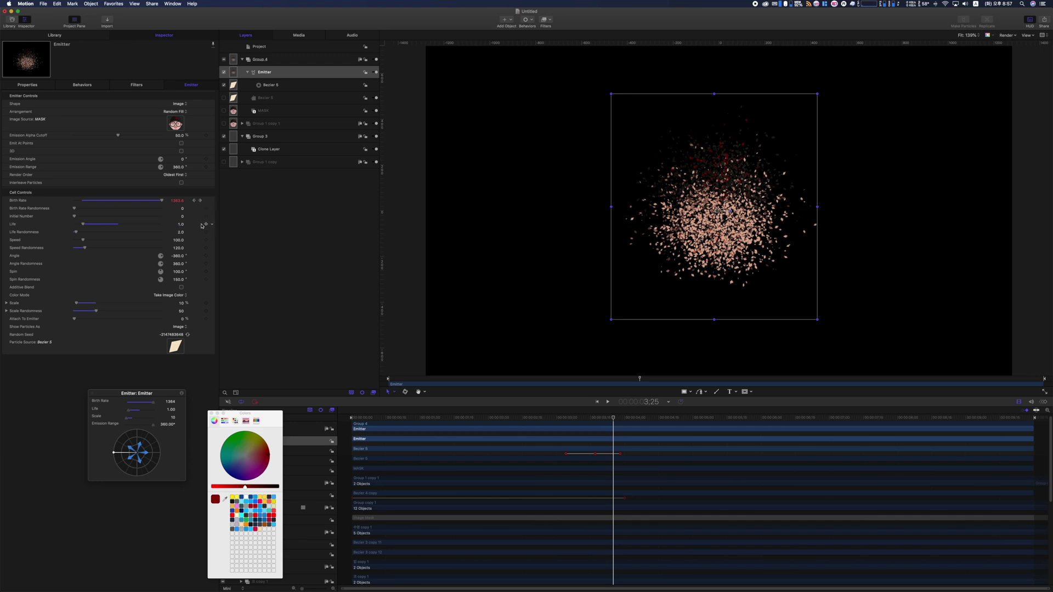
Keyframe the emitter's Life at 30 from 3:27 and move the playhead to 4:00
{"action": "left_click", "coordinate": [617, 418]}
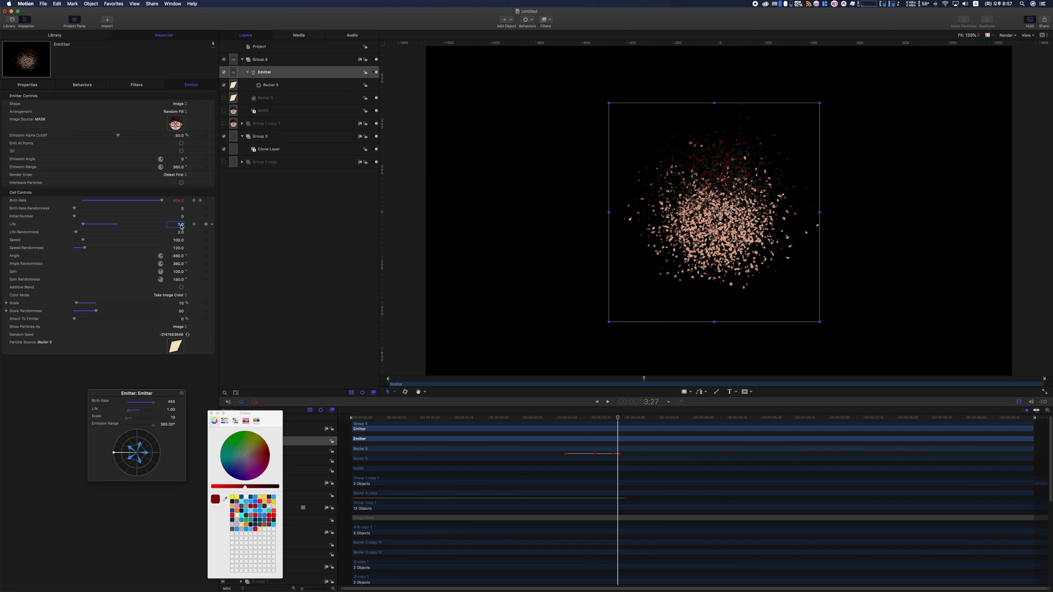
{"action": "type", "text": "30"}
{"action": "key", "text": "Return"}
{"action": "left_click", "coordinate": [206, 225]}
{"action": "mouse_move", "coordinate": [624, 419]}
{"action": "left_mouse_down"}
{"action": "mouse_move", "coordinate": [880, 419]}
{"action": "mouse_move", "coordinate": [624, 421]}
{"action": "left_mouse_up"}
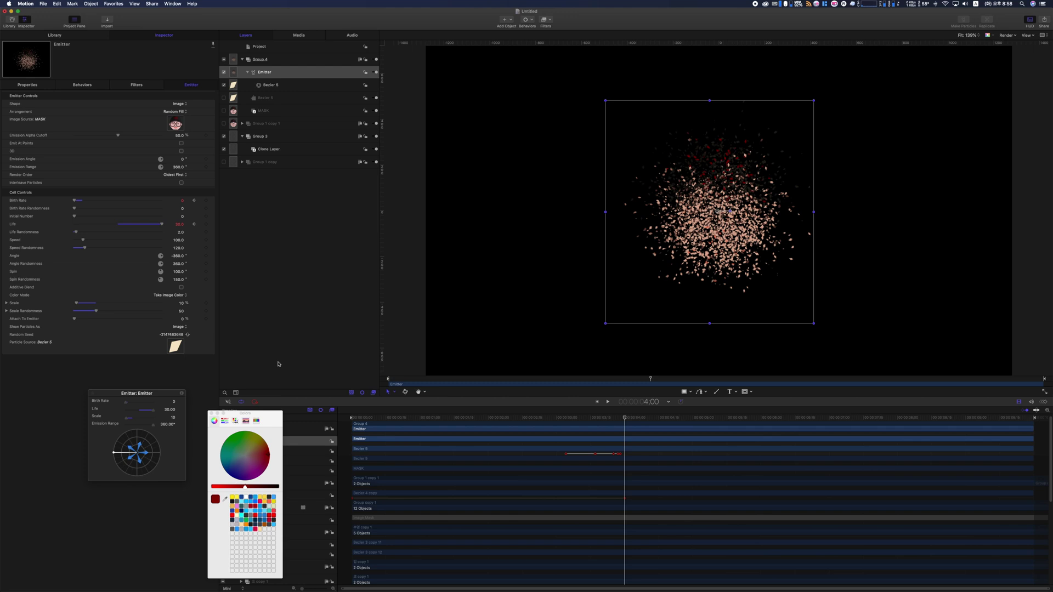
Keyframe the scale of the Bezier 5 source shape at 4:00 and again shortly after the 6-second mark
{"action": "left_click", "coordinate": [268, 97]}
{"action": "left_click", "coordinate": [33, 85]}
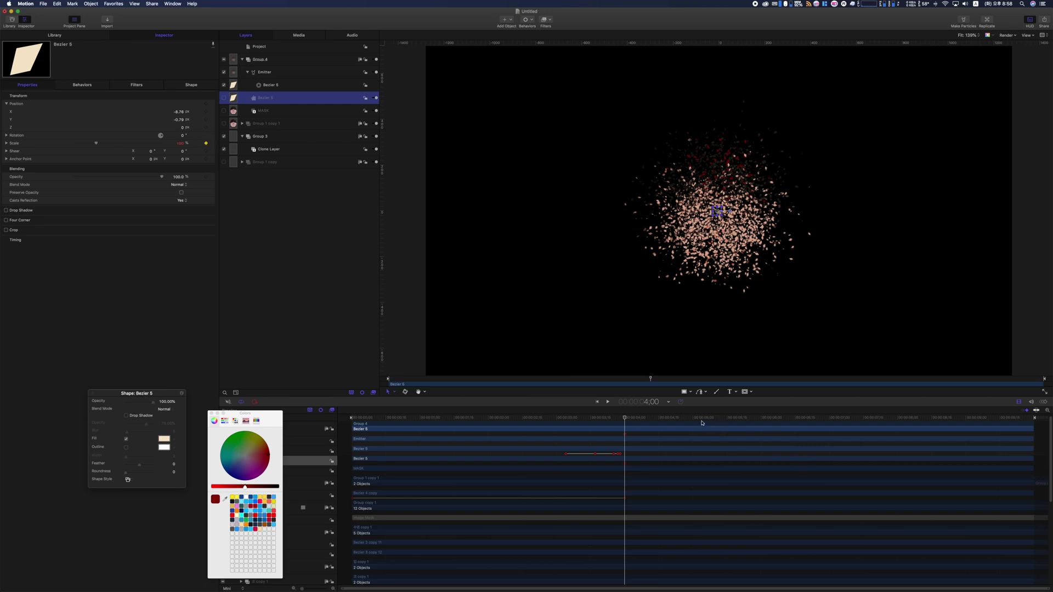
{"action": "left_click", "coordinate": [768, 419]}
{"action": "left_click", "coordinate": [781, 419]}
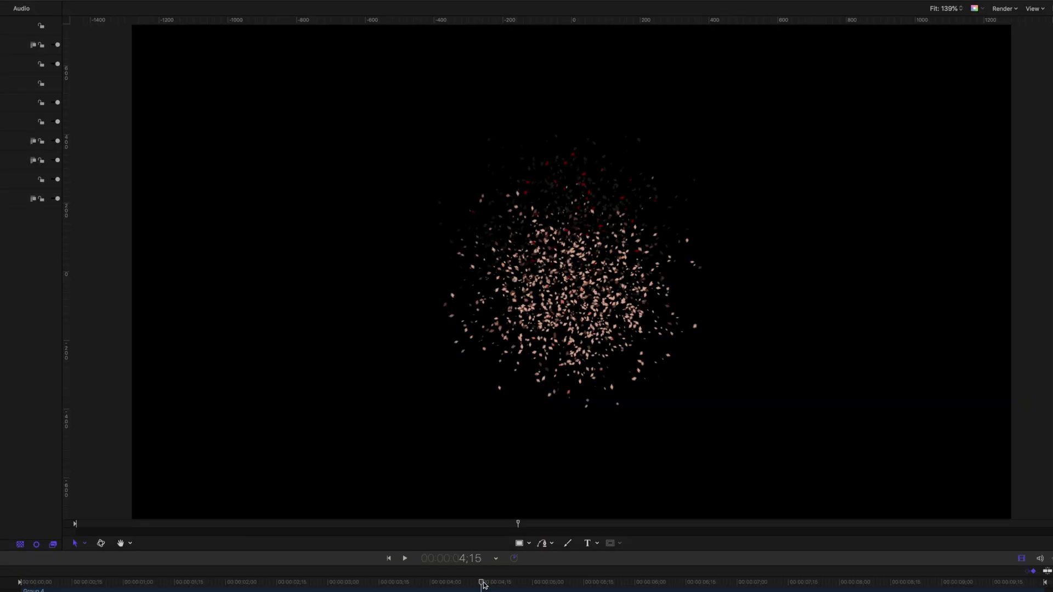
Scrub through the fading particles and return the playhead to 2:07
{"action": "left_click_drag", "start_coordinate": [660, 418], "coordinate": [673, 419]}
{"action": "left_click_drag", "start_coordinate": [502, 586], "coordinate": [465, 586]}
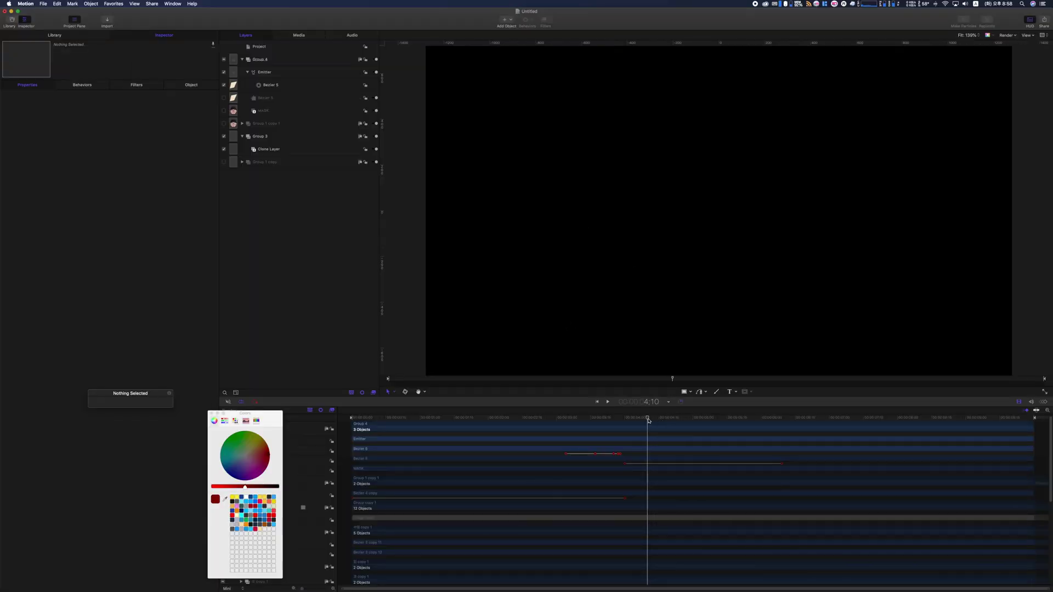
{"action": "left_click_drag", "start_coordinate": [648, 420], "coordinate": [504, 418]}
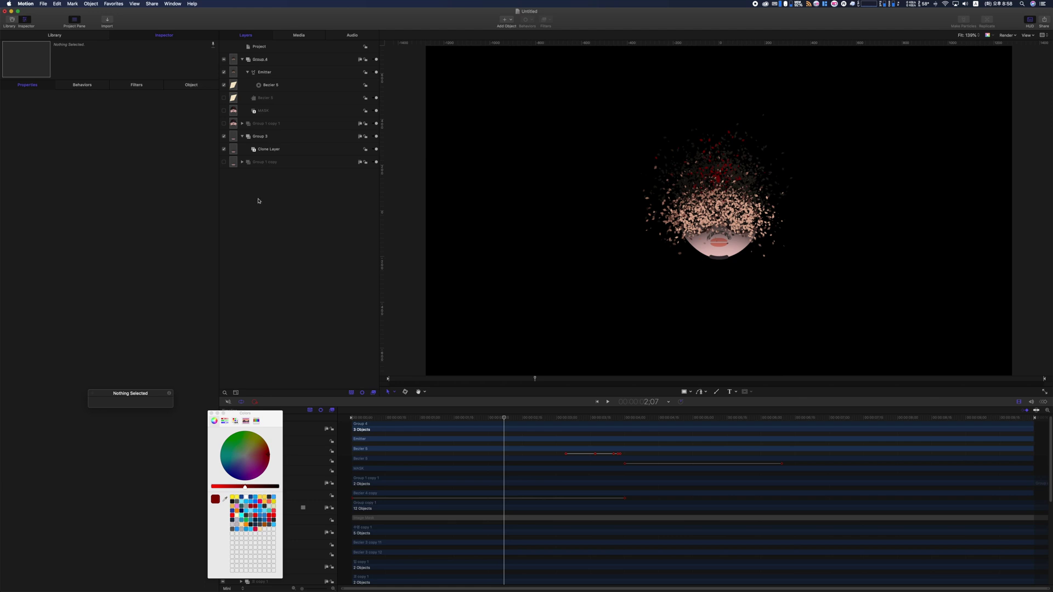
Add a Wind simulation behavior to the Emitter and aim the wind horizontally to the right
{"action": "left_click", "coordinate": [80, 37]}
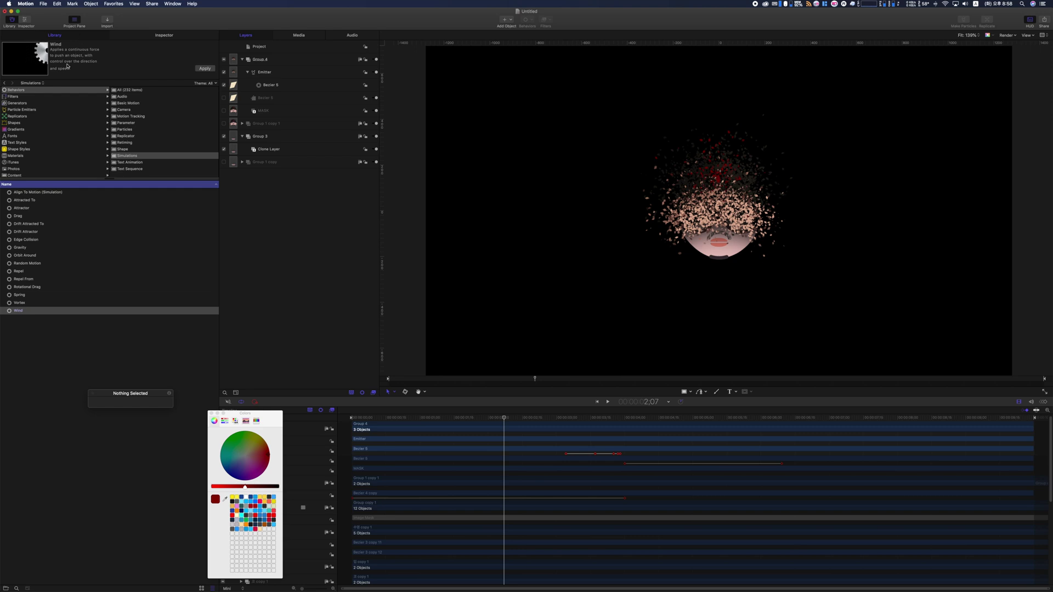
{"action": "key", "text": "Left"}
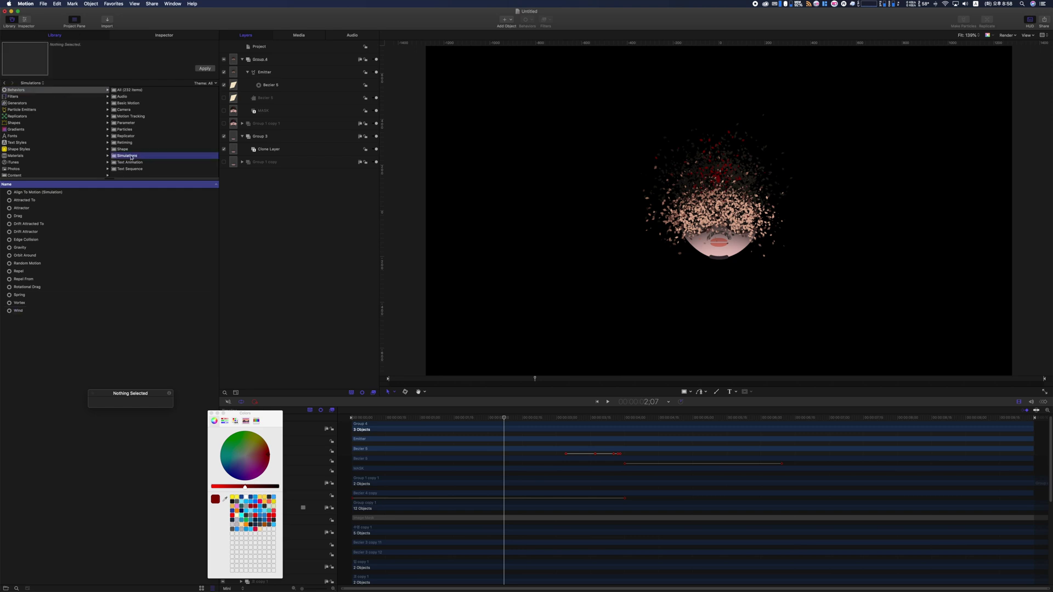
{"action": "left_click", "coordinate": [17, 311]}
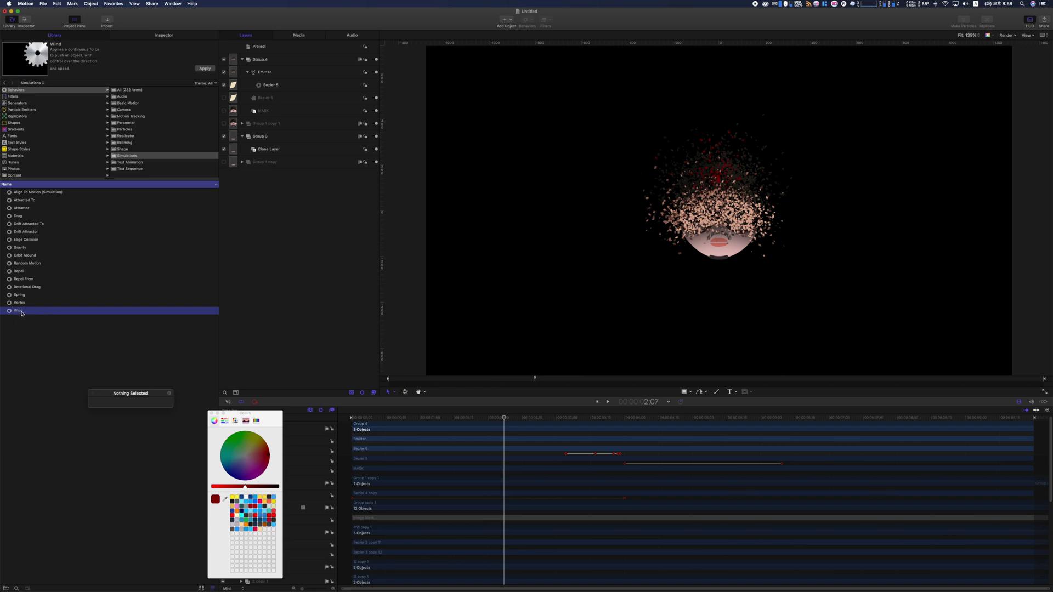
{"action": "left_click_drag", "start_coordinate": [19, 313], "coordinate": [283, 76]}
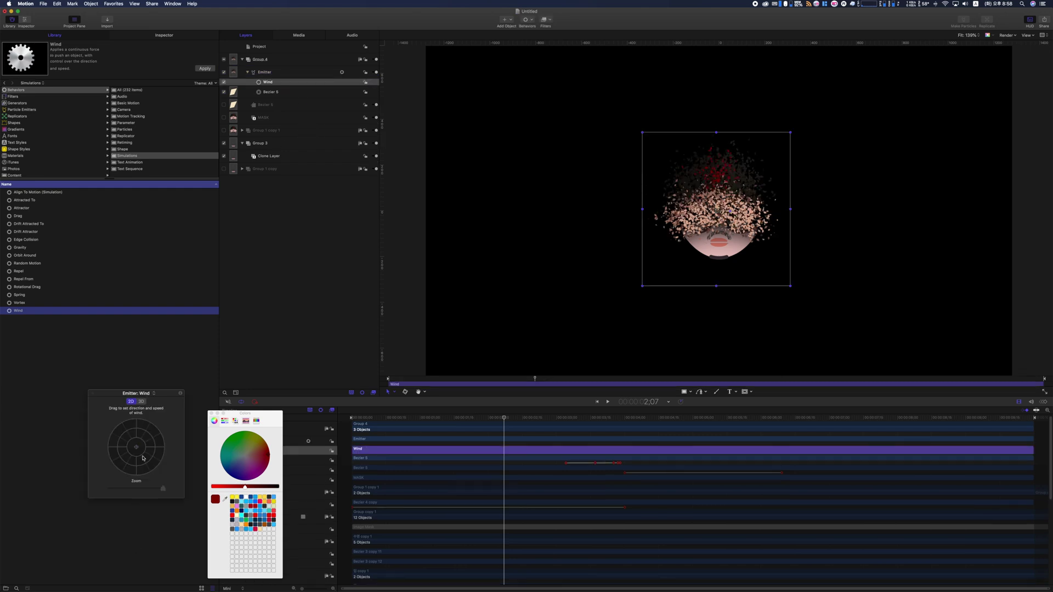
{"action": "left_click_drag", "start_coordinate": [145, 452], "coordinate": [158, 448]}
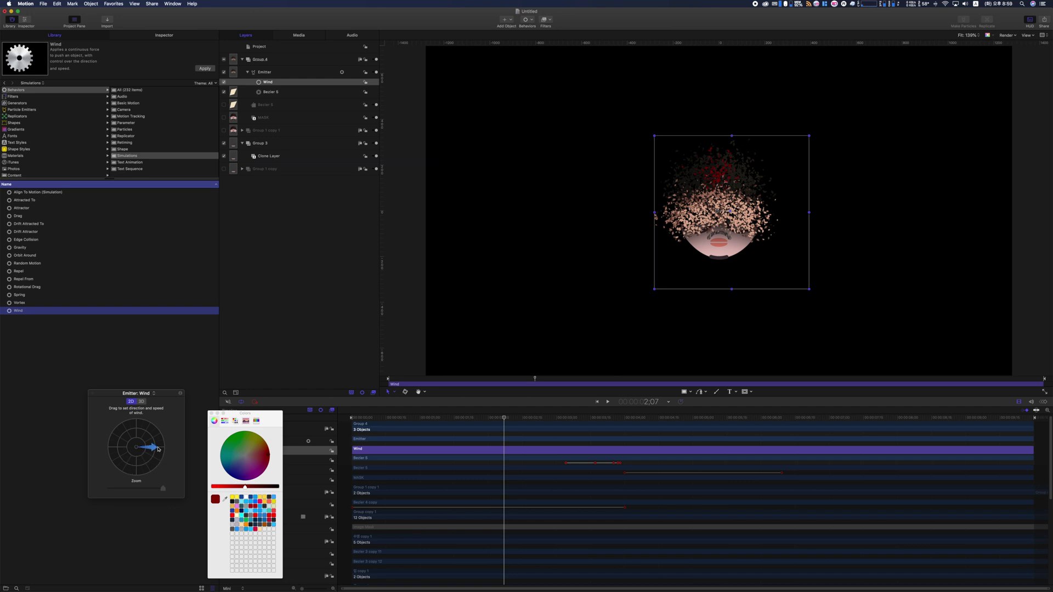
Set the wind's velocity to 500 in X and 150 in Y
{"action": "left_click", "coordinate": [176, 37]}
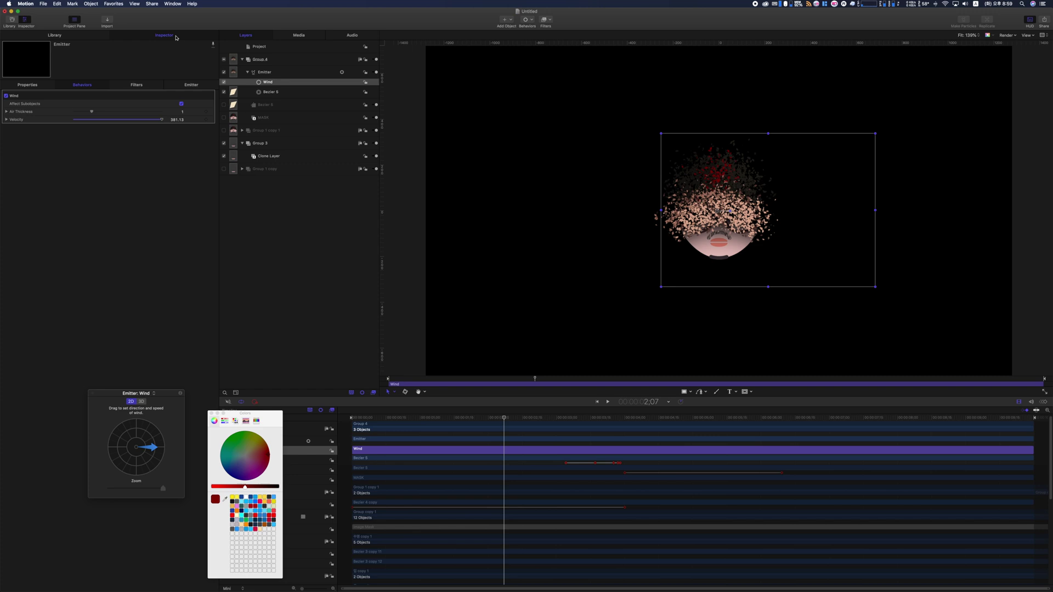
{"action": "left_click", "coordinate": [7, 120]}
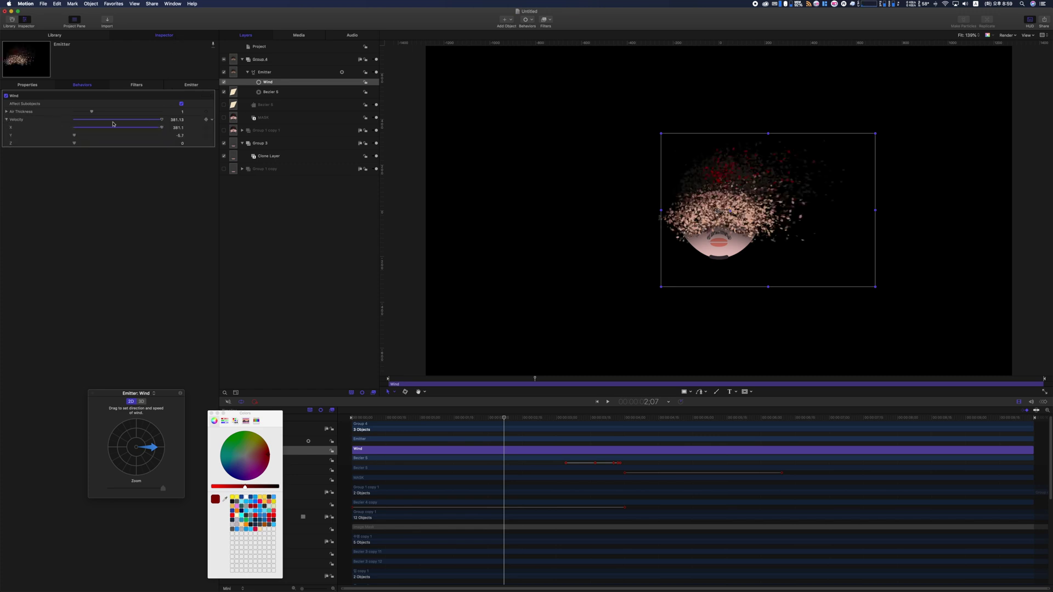
{"action": "double_click", "coordinate": [178, 127]}
{"action": "type", "text": "500"}
{"action": "key", "text": "Return"}
{"action": "double_click", "coordinate": [180, 135]}
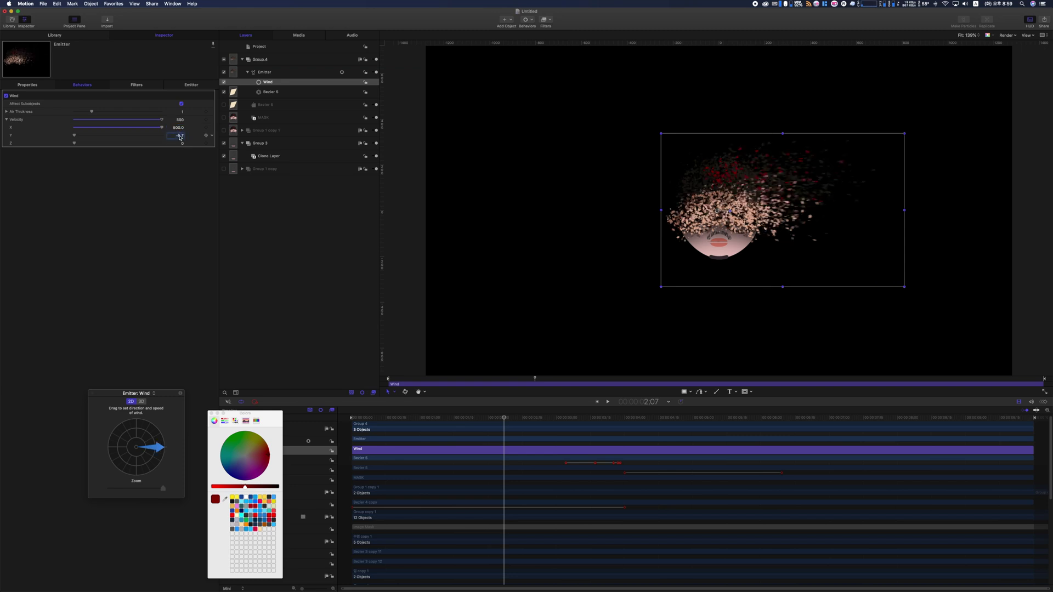
{"action": "key", "text": "BackSpace"}
{"action": "key", "text": "Return"}
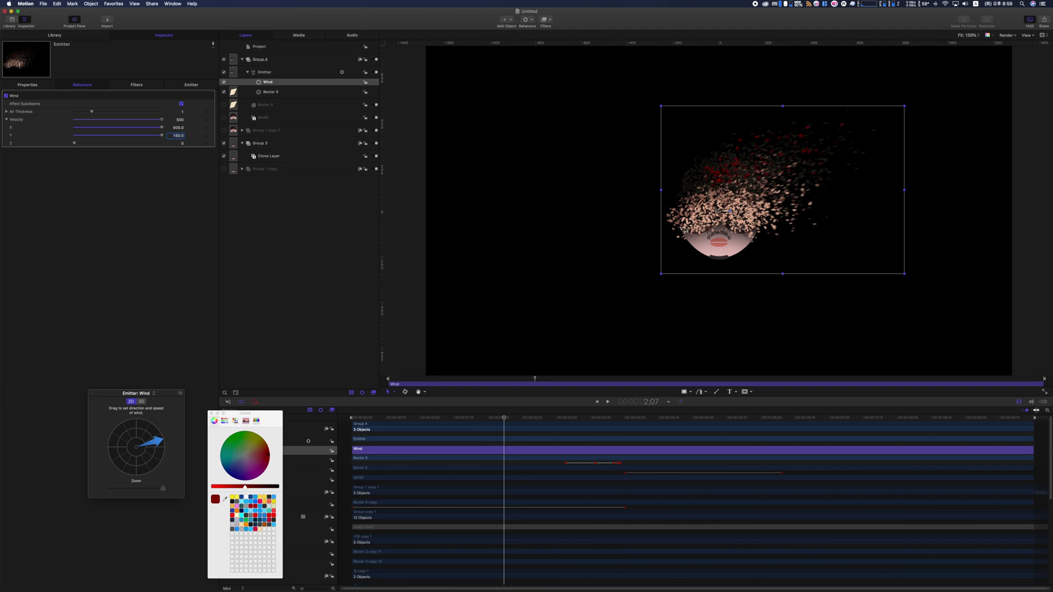
Turn off motion blur rendering and play a full-screen preview of the wind-blown disintegration
{"action": "left_click", "coordinate": [1006, 36]}
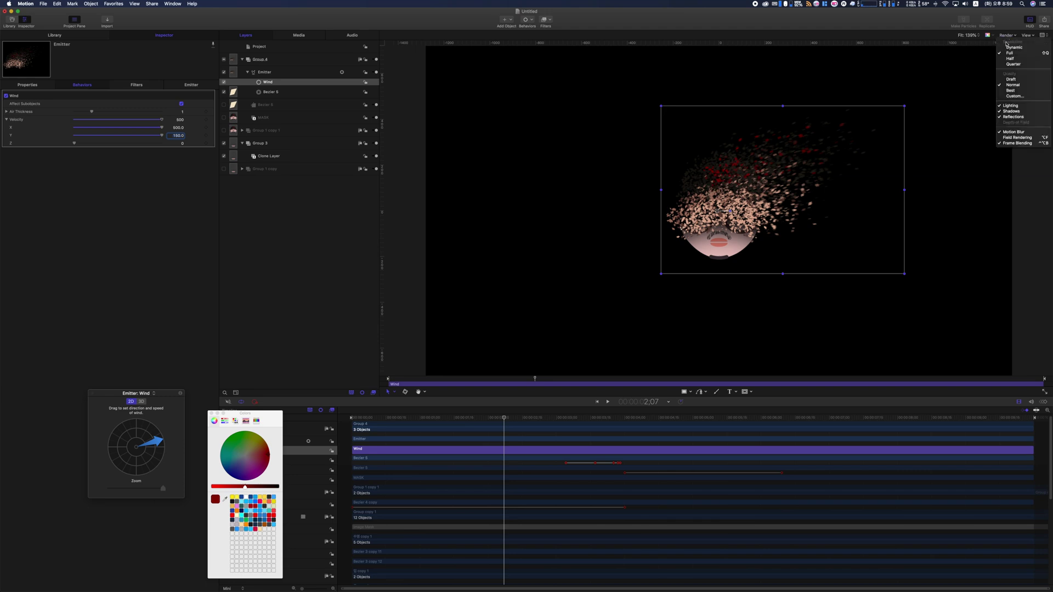
{"action": "left_click", "coordinate": [1011, 133]}
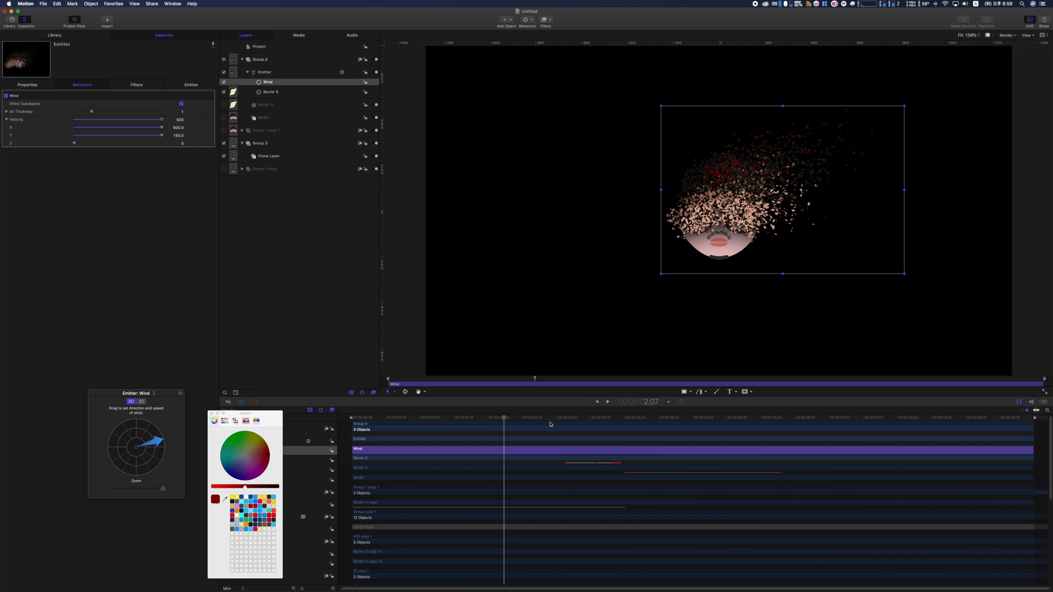
{"action": "key", "text": "super+r"}
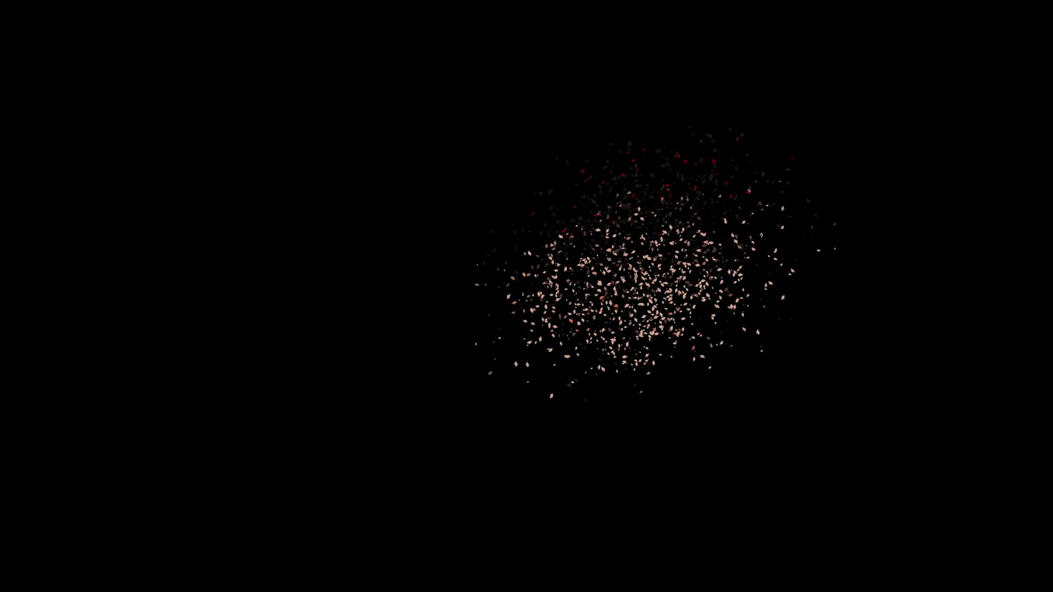
{"action": "key", "text": "Escape"}
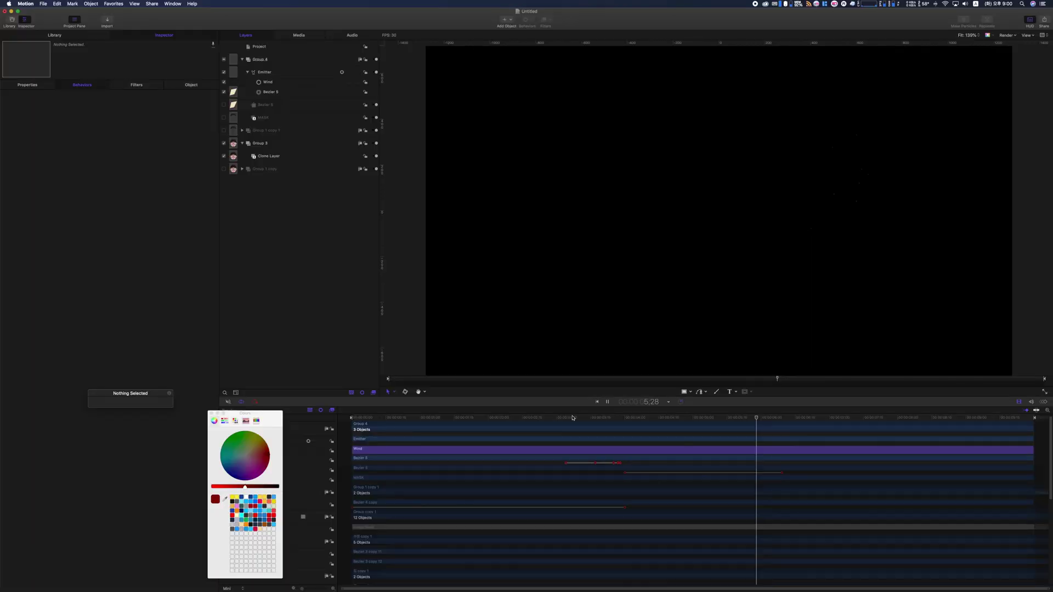
{"action": "key", "text": "space"}
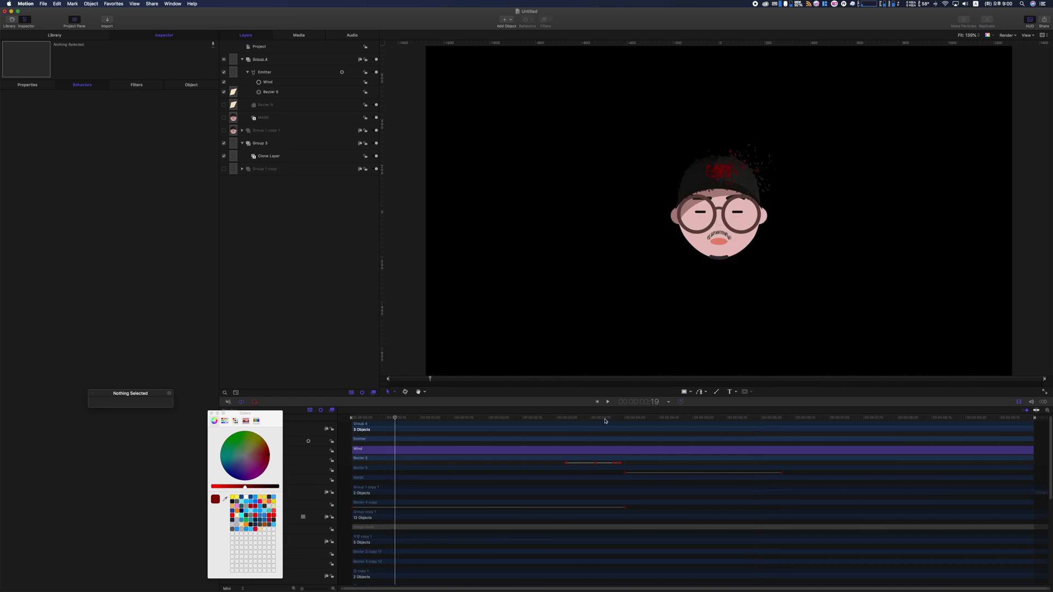
Move the playhead to 3:20 and turn motion blur rendering back on
{"action": "left_click", "coordinate": [602, 420]}
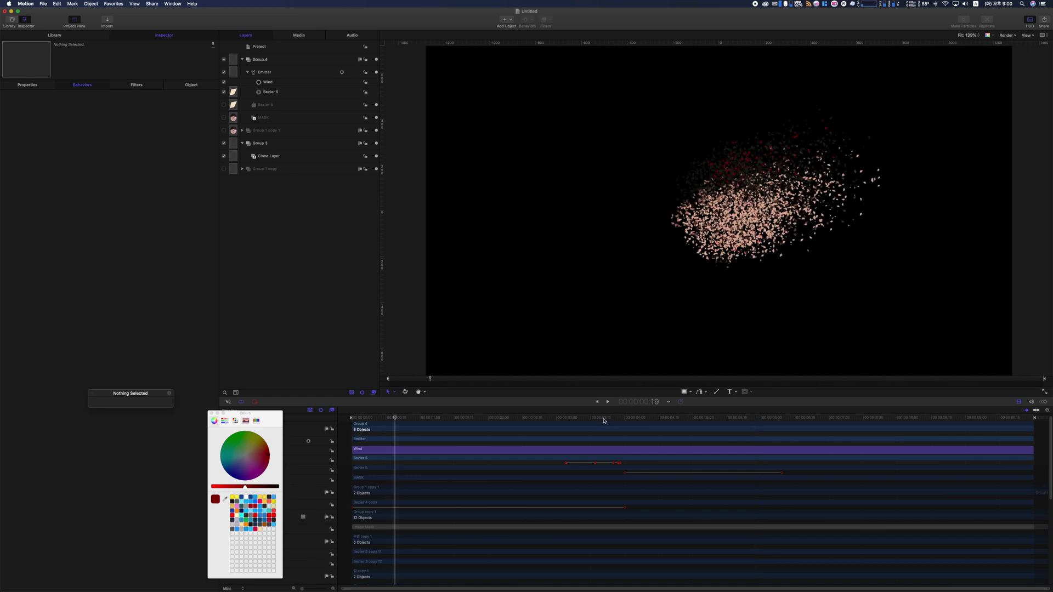
{"action": "left_click", "coordinate": [1013, 36]}
{"action": "left_click", "coordinate": [1021, 134]}
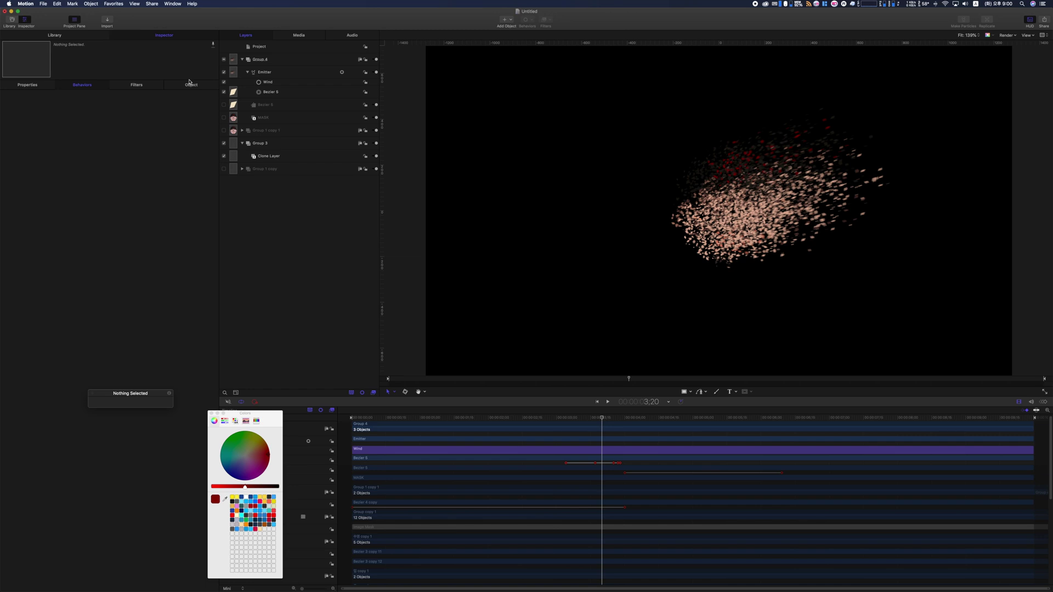
Check the project's motion blur samples and shutter angle, and create a RAM preview of the animation
{"action": "left_click", "coordinate": [285, 48]}
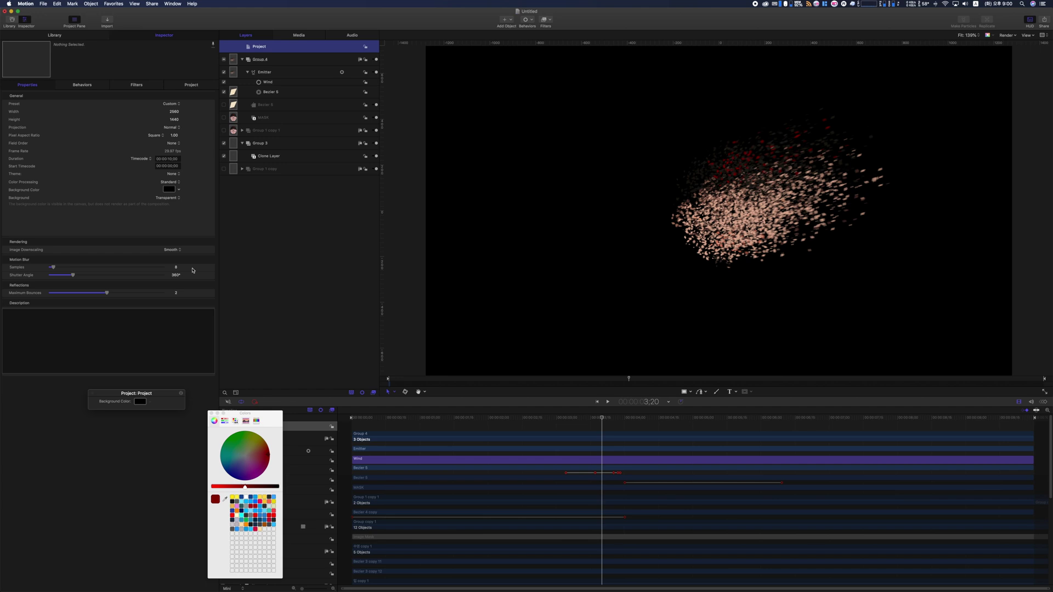
{"action": "left_click", "coordinate": [258, 258]}
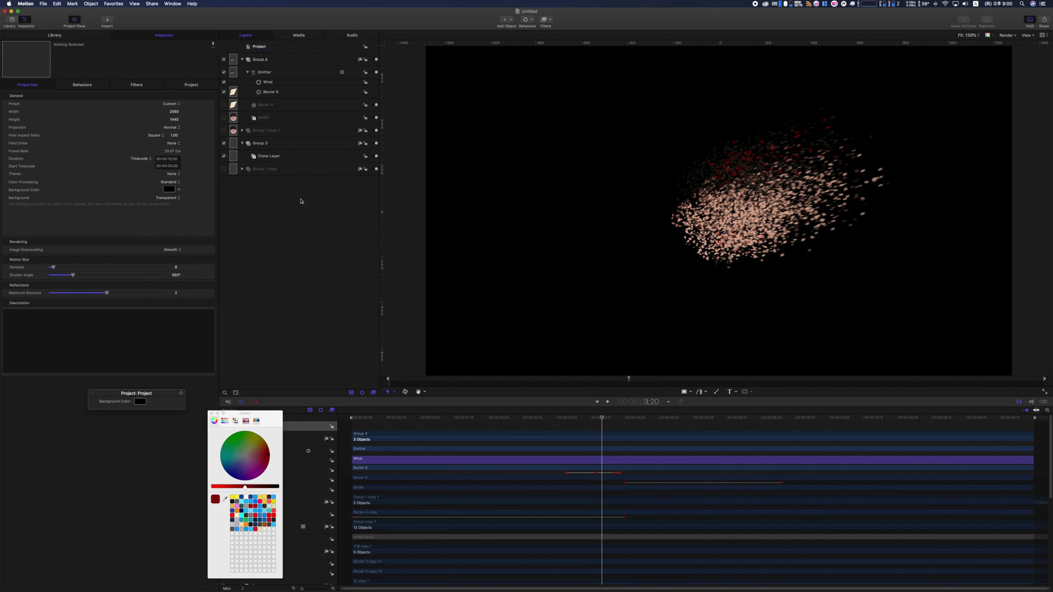
{"action": "key", "text": "Down"}
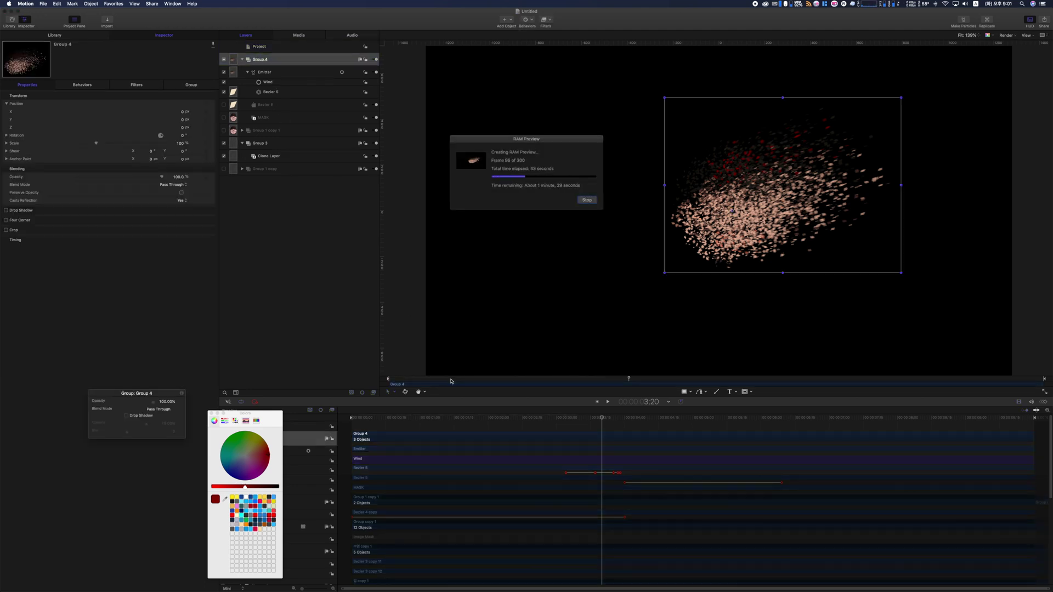
{"action": "key", "text": "Escape"}
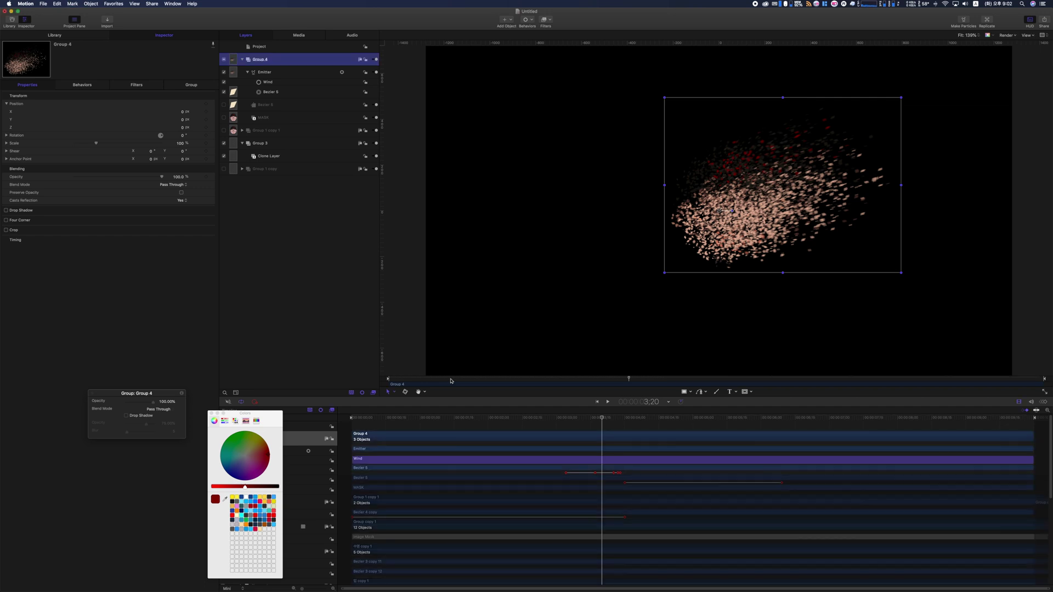